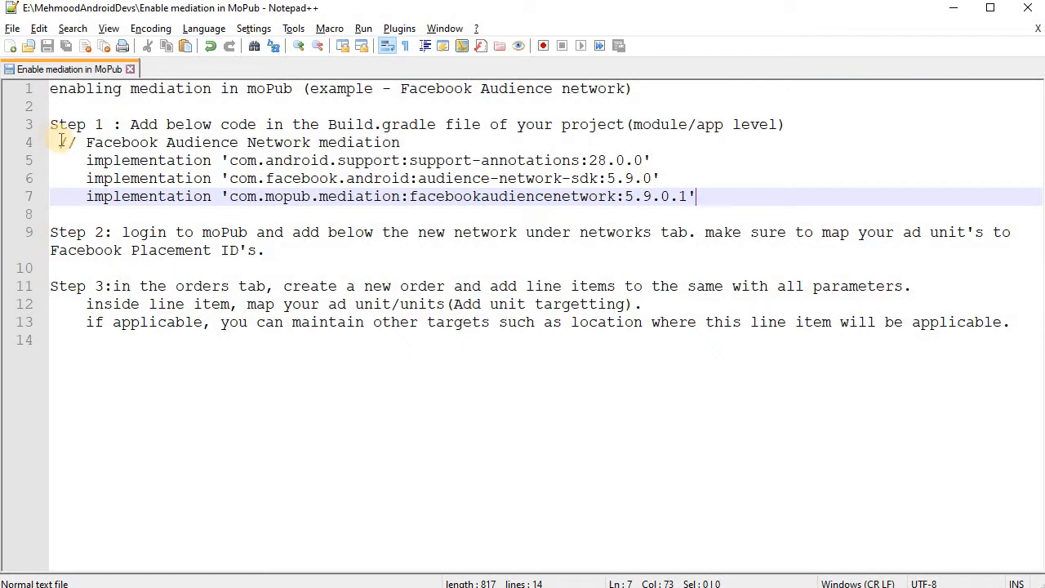
Review the Facebook Audience Network dependency lines in the notes and in Android Studio's module-level build.gradle file
click(68, 145)
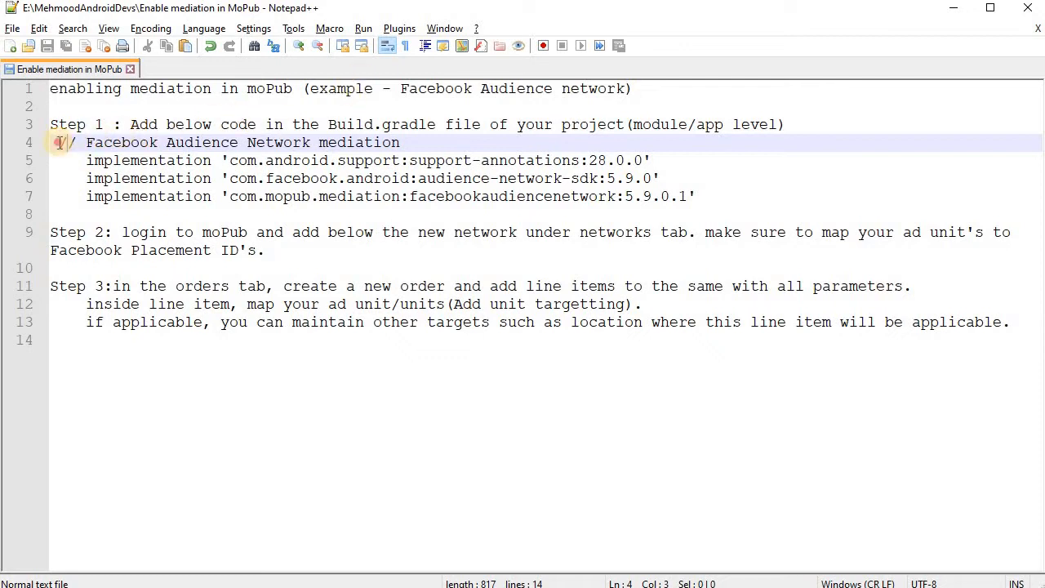
drag(59, 144, 759, 197)
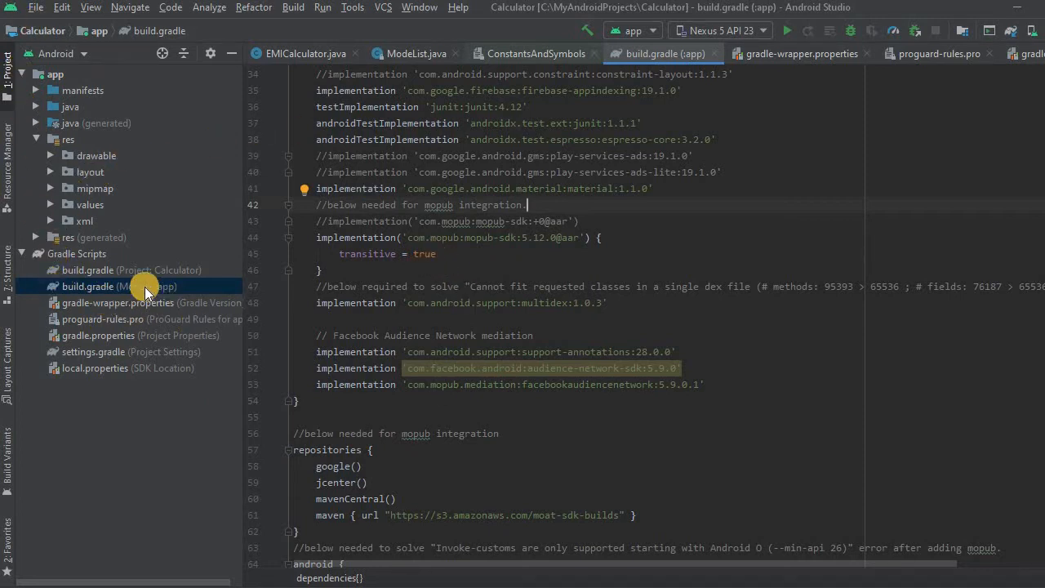
click(340, 384)
scroll(296, 245, up, 3)
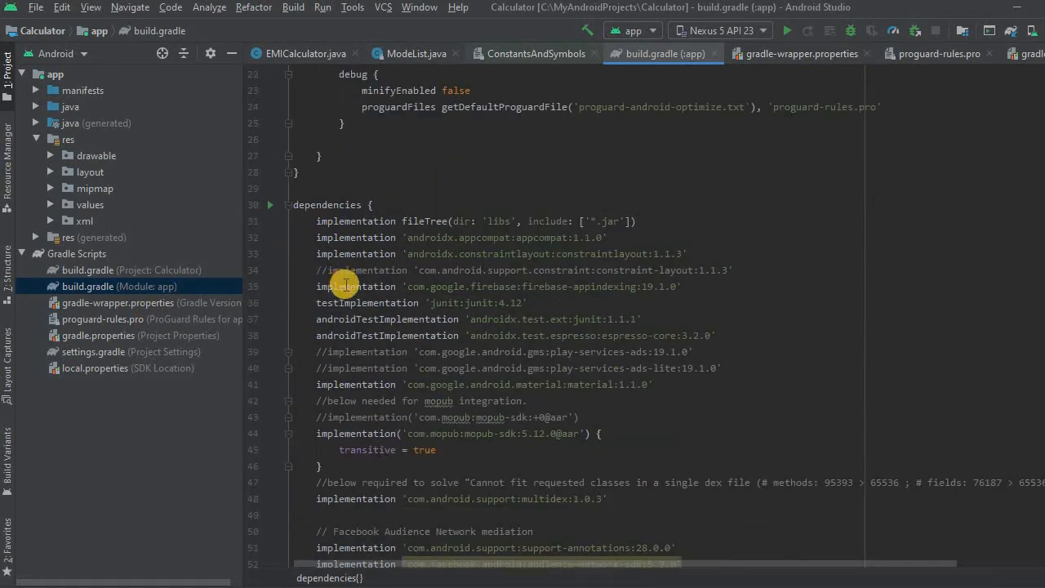
scroll(351, 343, down, 2)
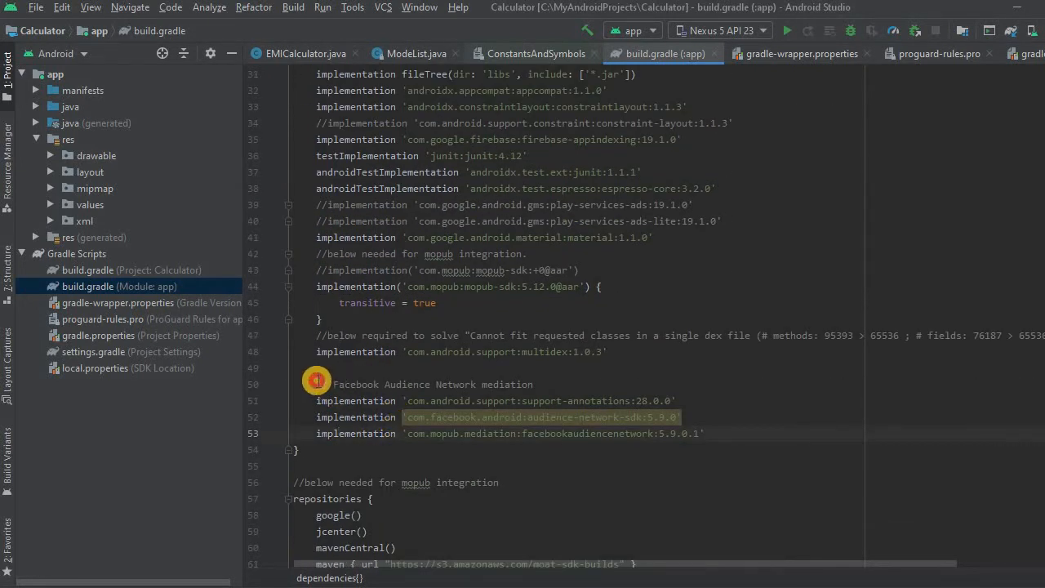
drag(316, 380, 711, 434)
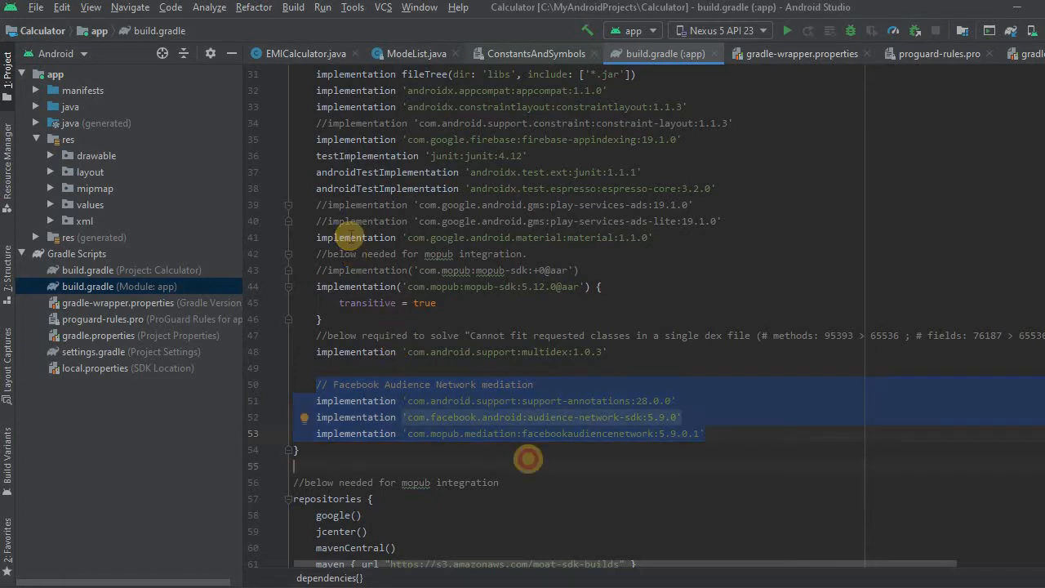
click(529, 462)
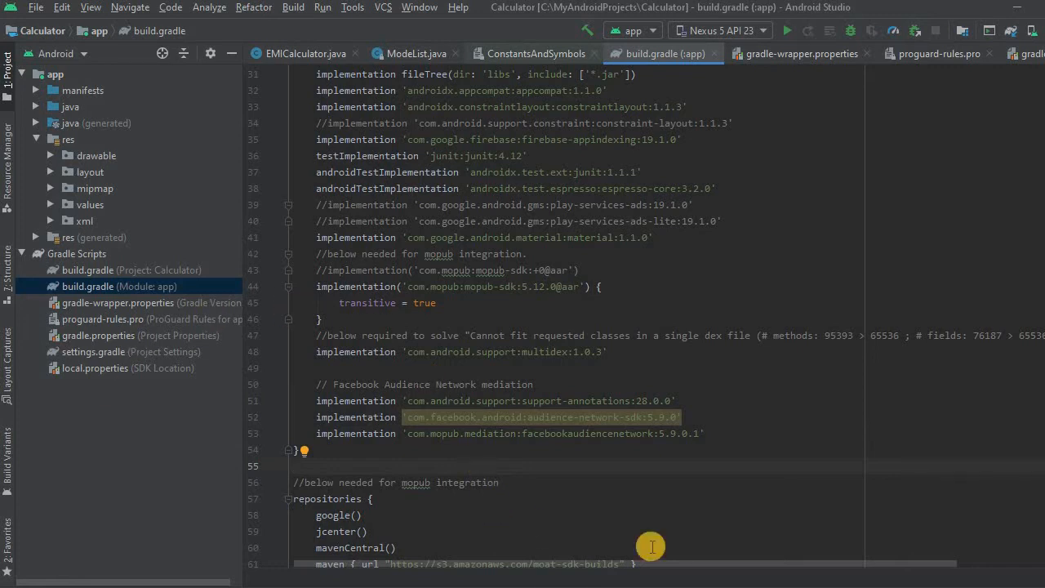
Read Step 2 in the Notepad++ notes, and view MoPub's list of networks available to add in the browser
key(alt+Tab)
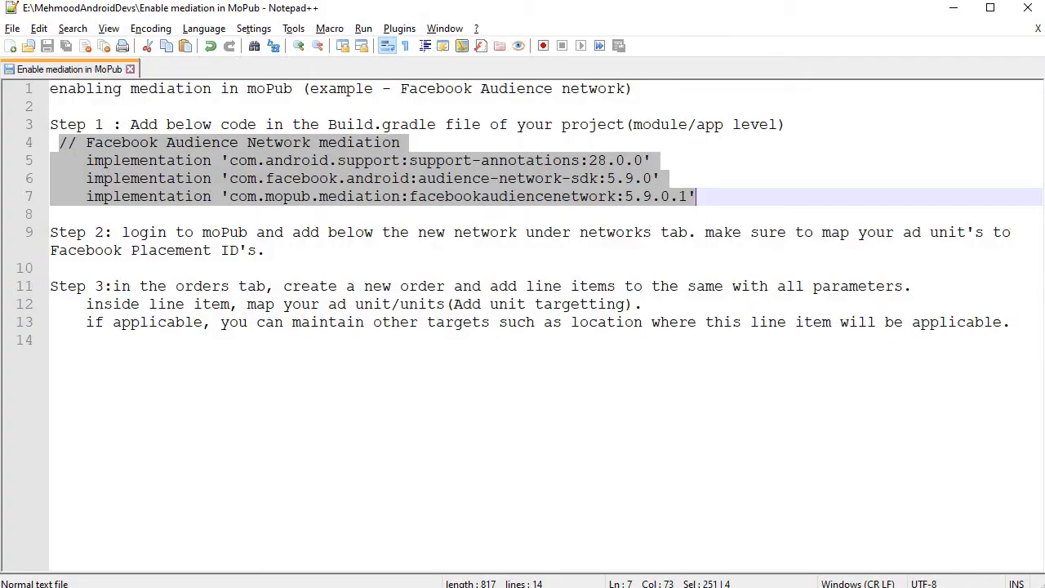
click(192, 263)
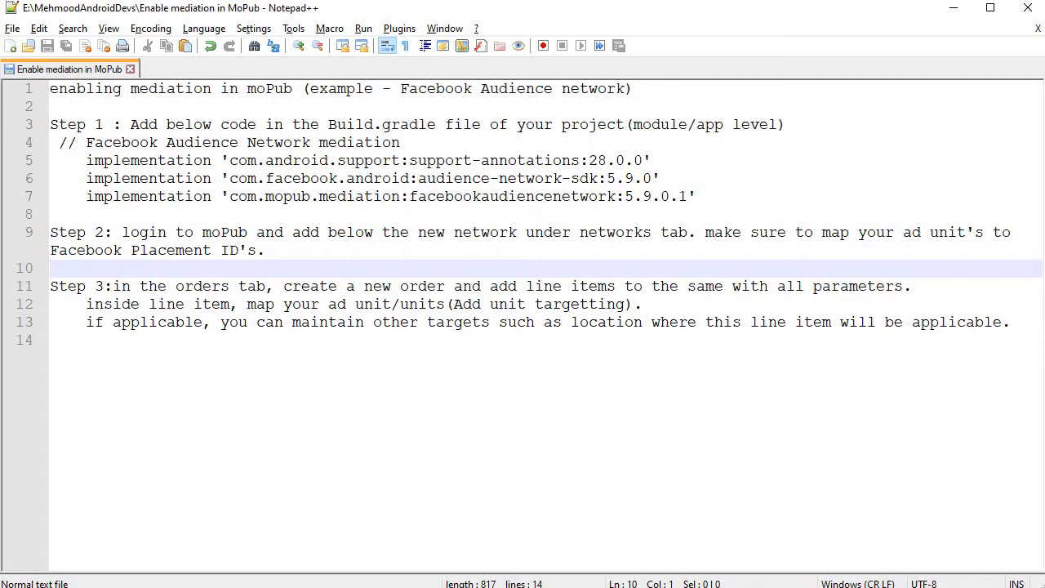
click(524, 587)
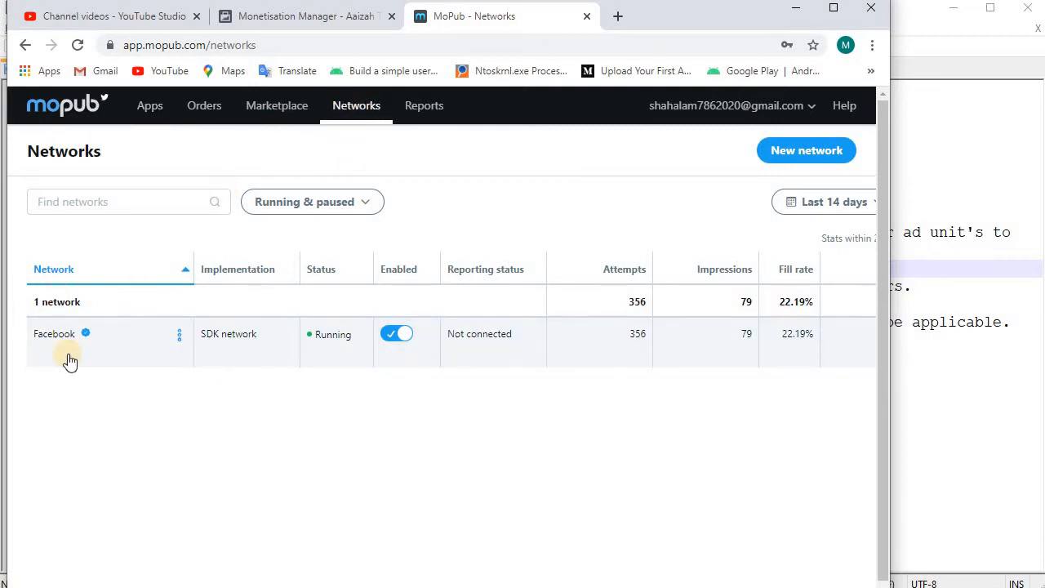
click(784, 151)
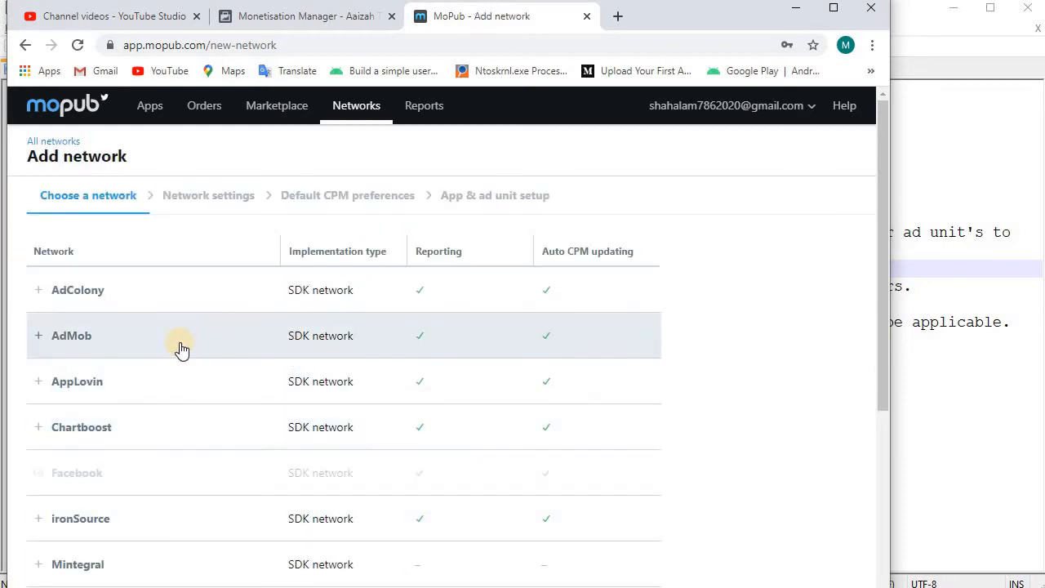
scroll(90, 424, down, 1)
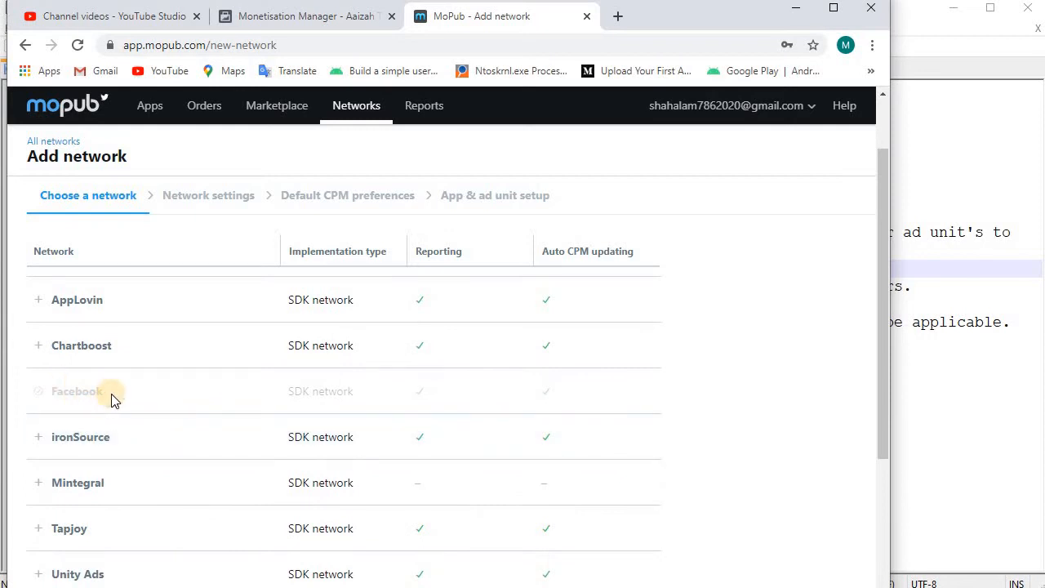
scroll(108, 384, up, 1)
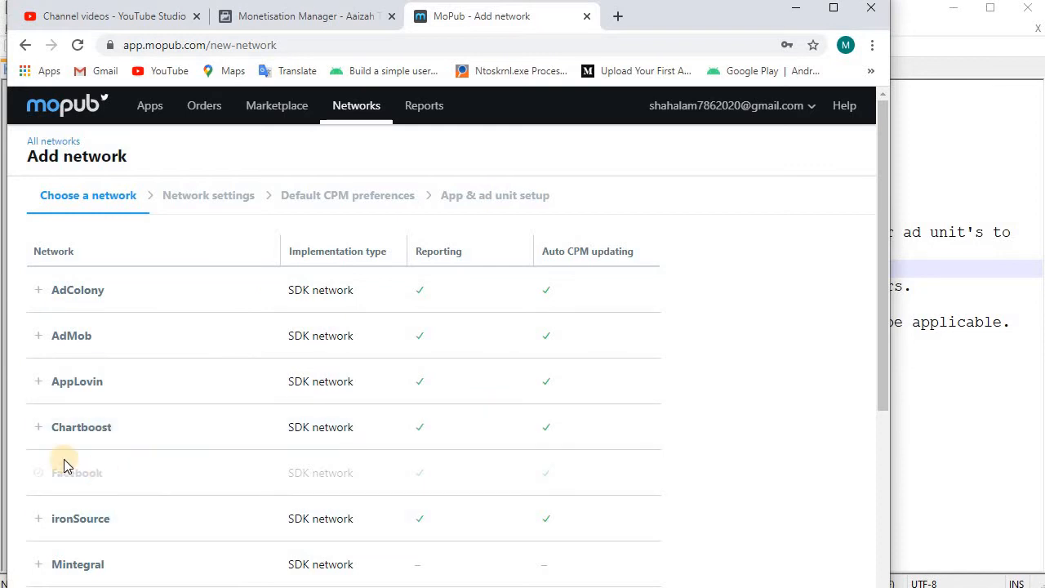
scroll(112, 409, down, 2)
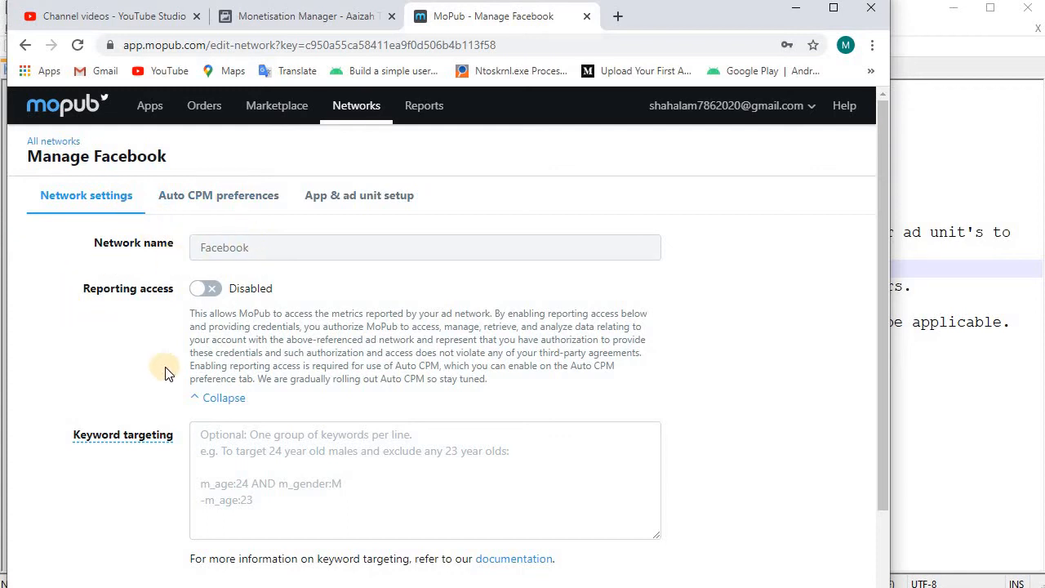
Temporarily enable reporting access for the Facebook network to inspect its account credential fields, and leave the network settings without saving
click(214, 296)
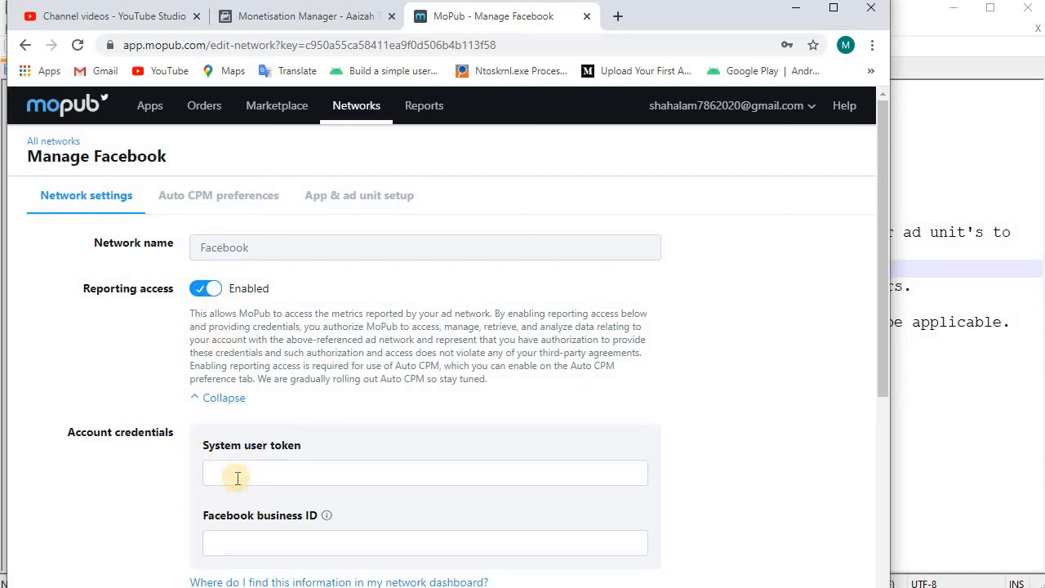
scroll(235, 477, down, 1)
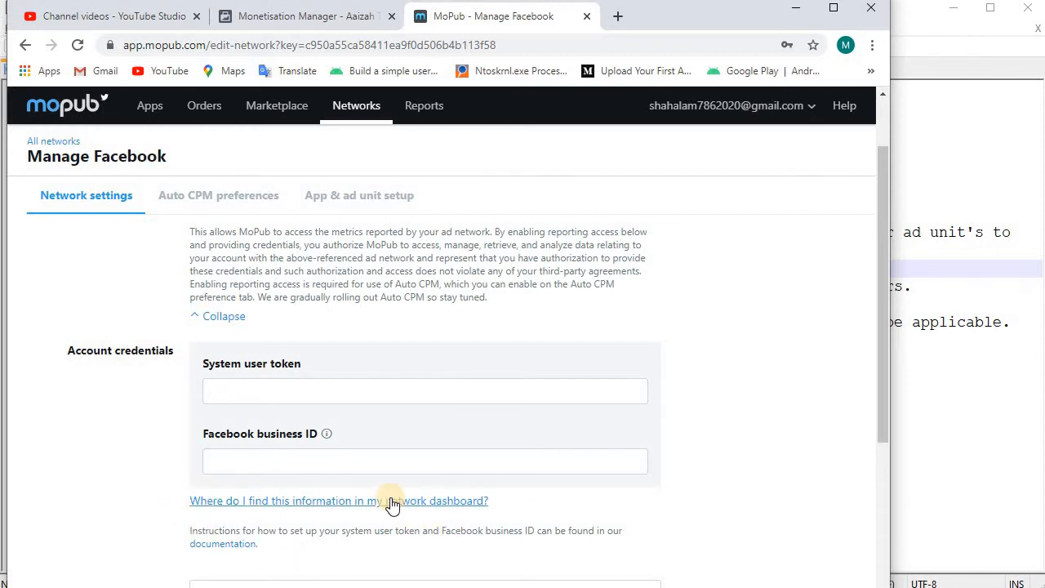
scroll(229, 338, up, 1)
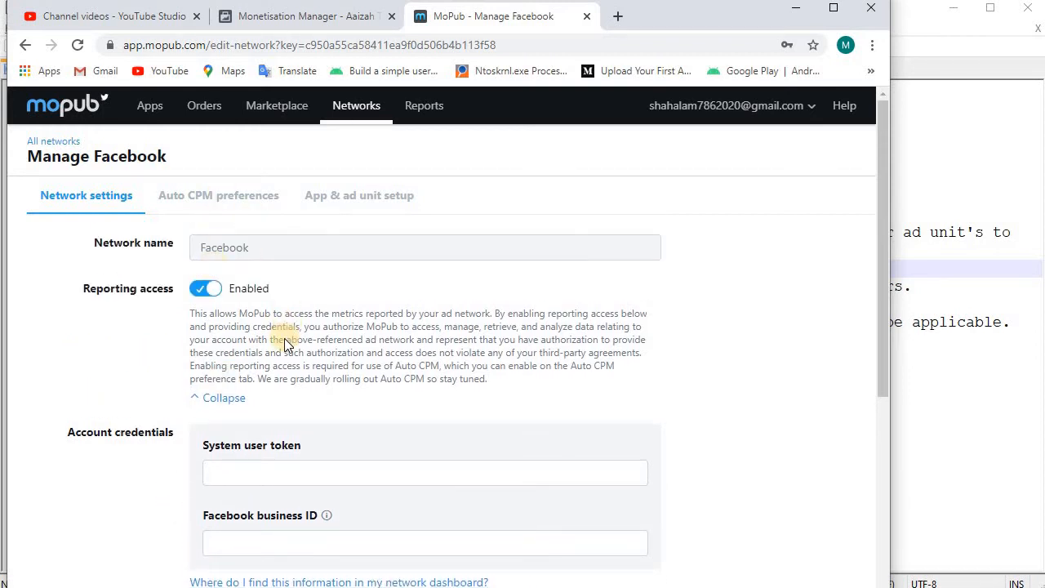
scroll(285, 343, down, 4)
scroll(285, 343, up, 4)
click(205, 288)
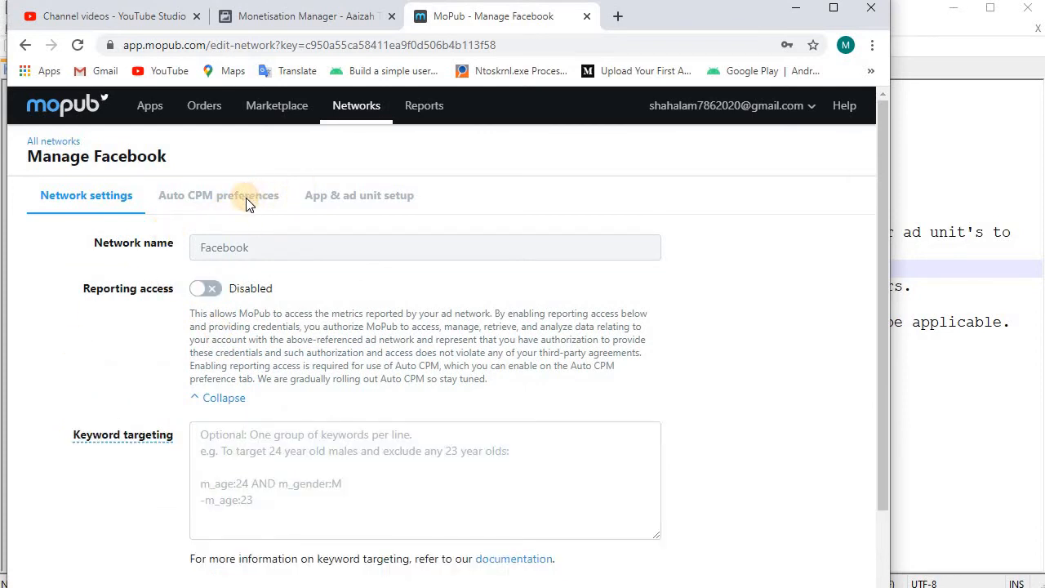
scroll(333, 387, down, 2)
scroll(330, 382, up, 2)
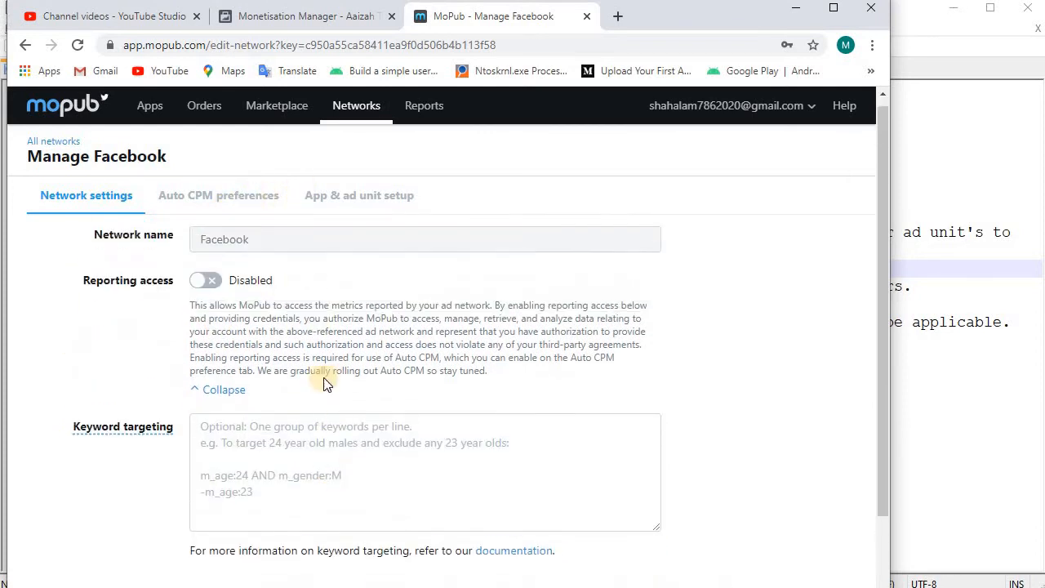
scroll(334, 305, down, 3)
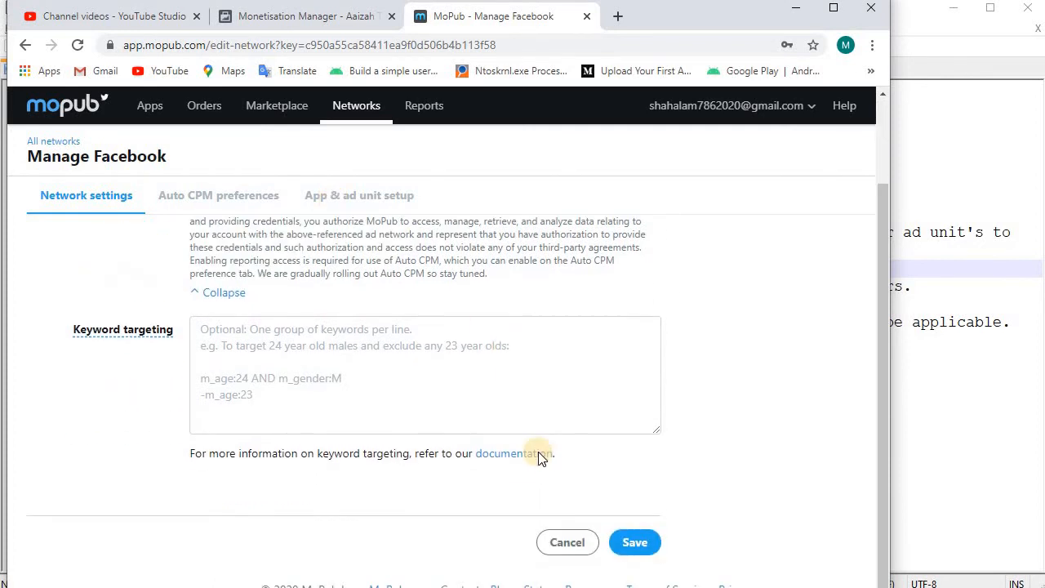
click(565, 541)
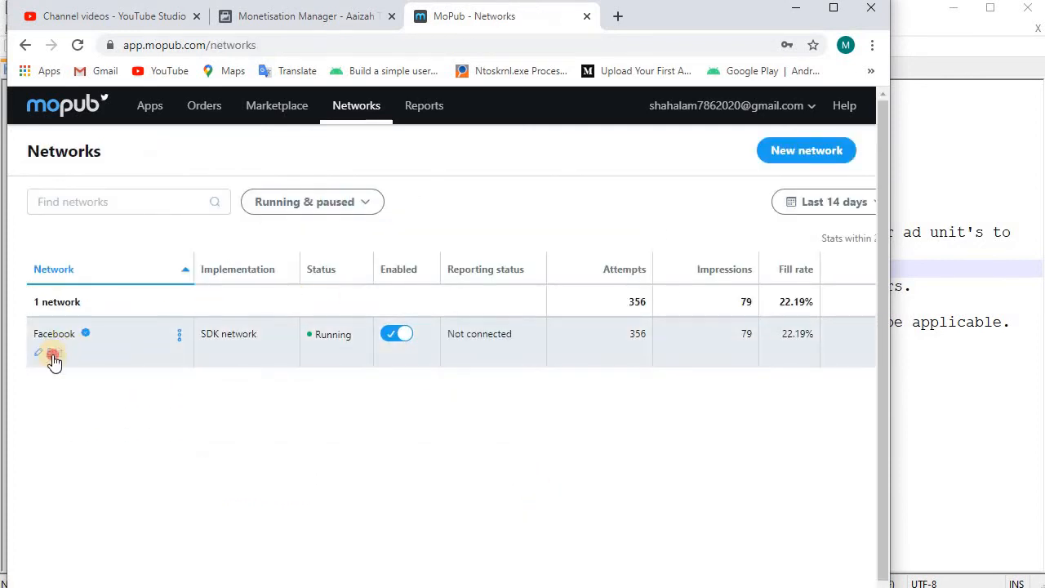
Open the Facebook network for editing and review its Auto CPM preferences
click(52, 357)
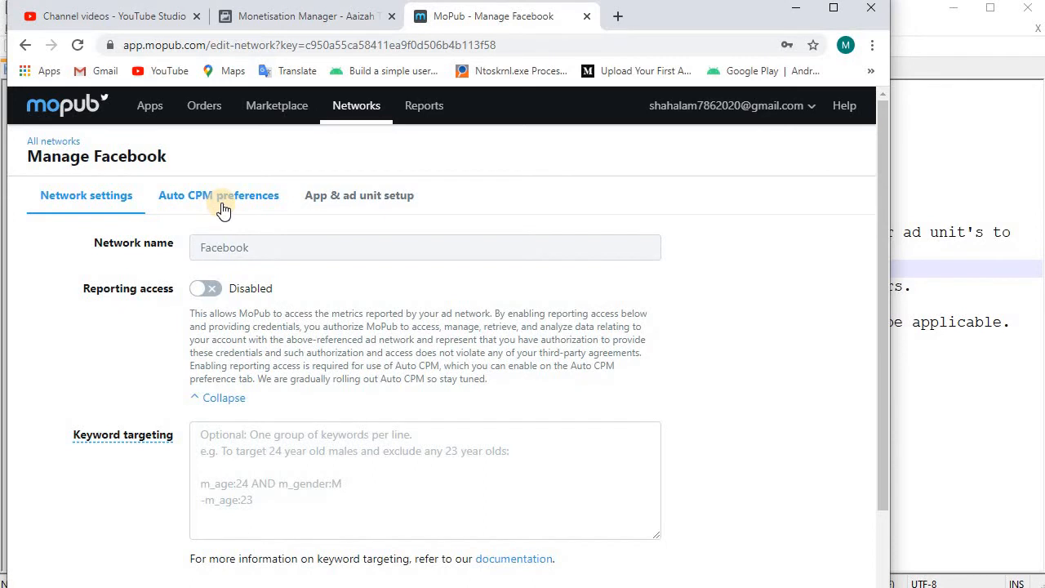
click(245, 206)
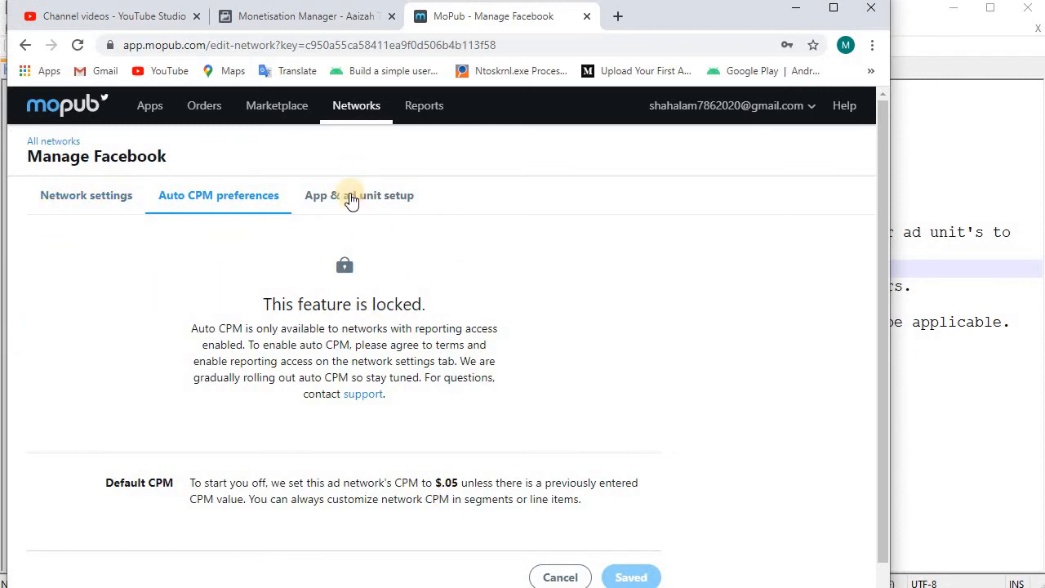
Examine the Facebook placement IDs mapped to Universal Calculator's ad units in the app and ad unit setup, and leave without saving
click(351, 197)
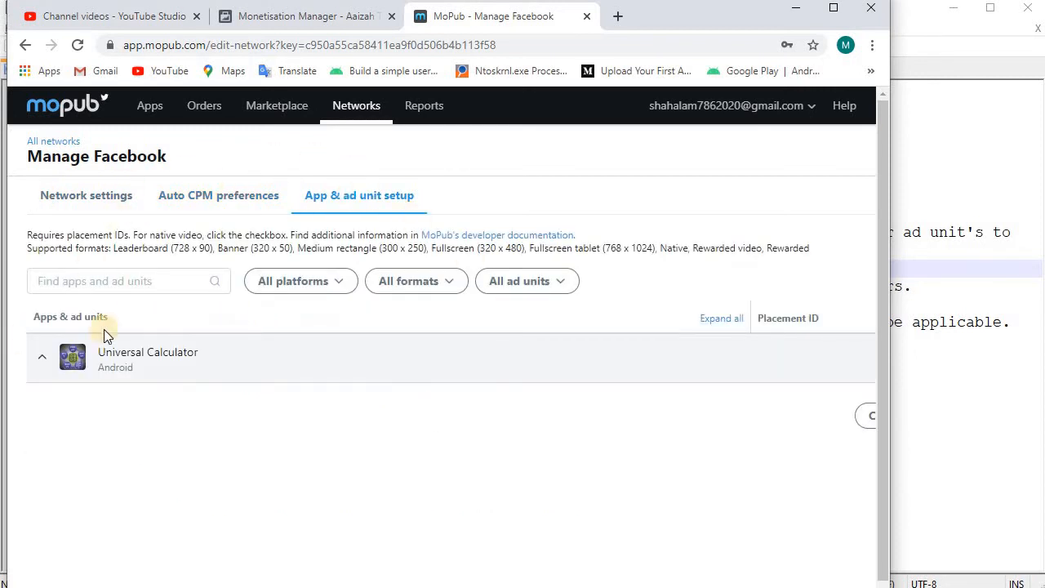
click(39, 357)
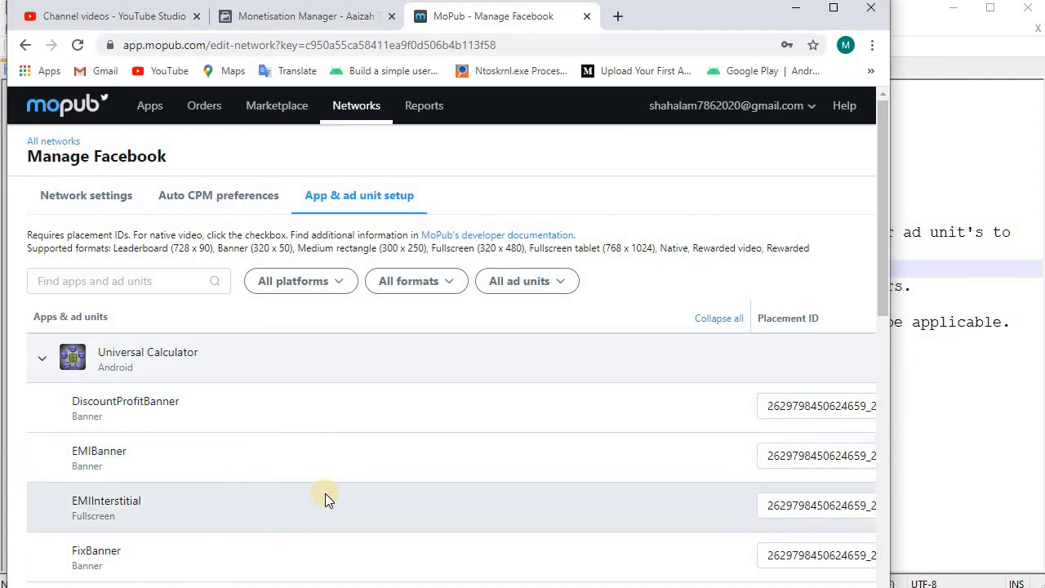
scroll(325, 493, down, 2)
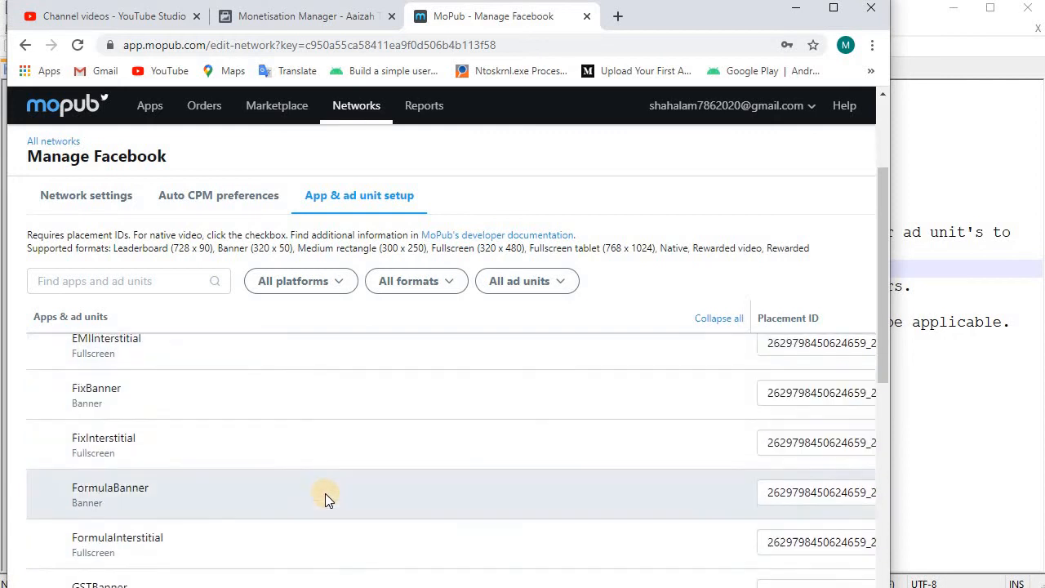
scroll(325, 494, up, 2)
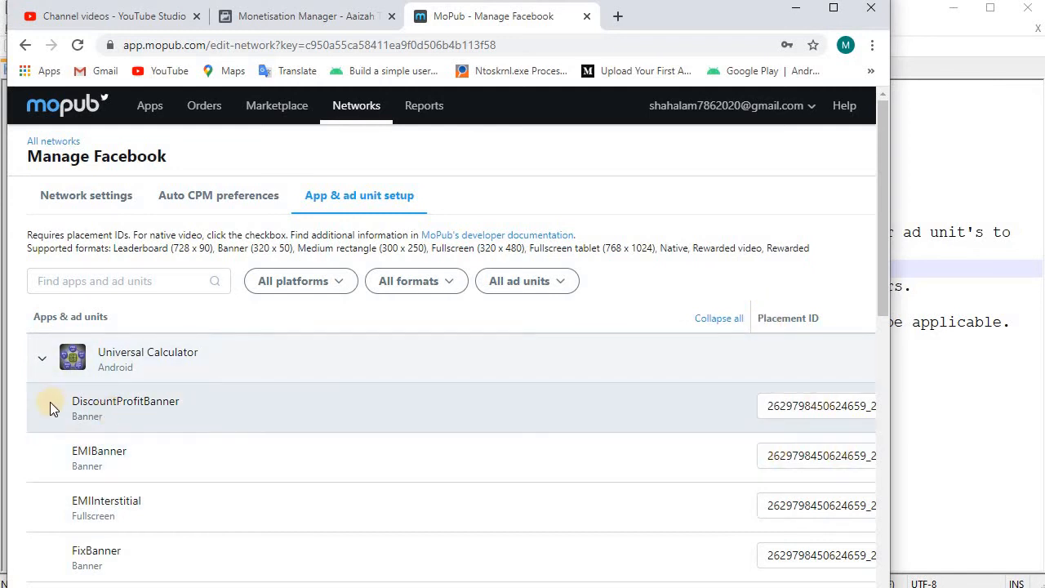
scroll(131, 424, down, 2)
scroll(49, 384, up, 2)
scroll(392, 378, down, 2)
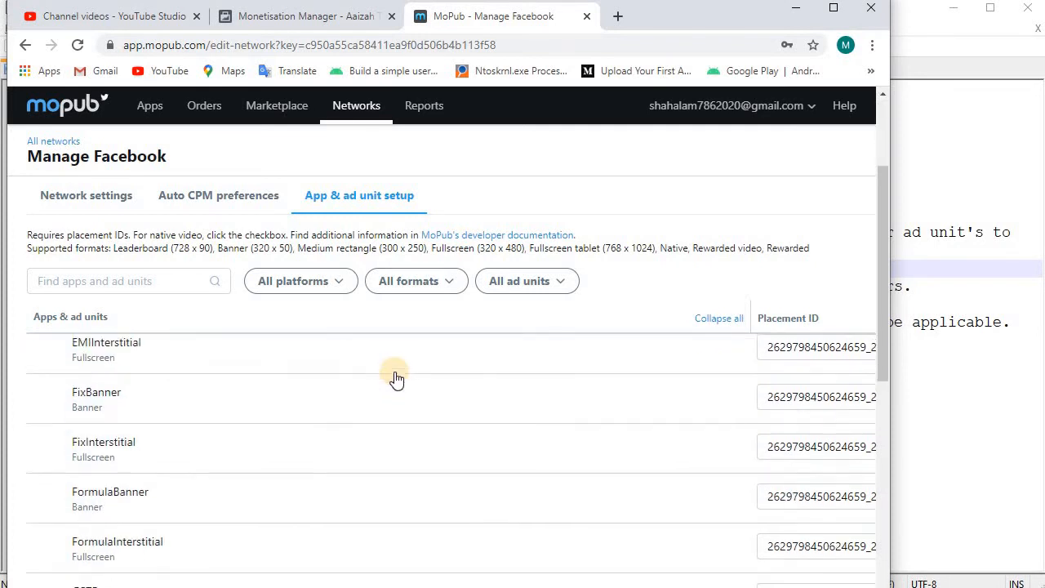
scroll(392, 378, up, 2)
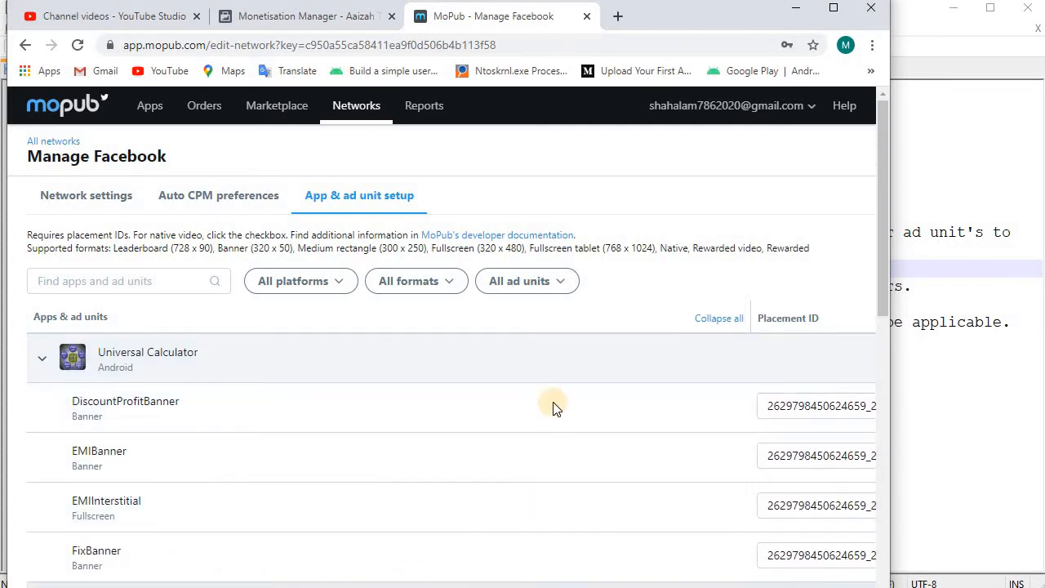
scroll(588, 407, down, 10)
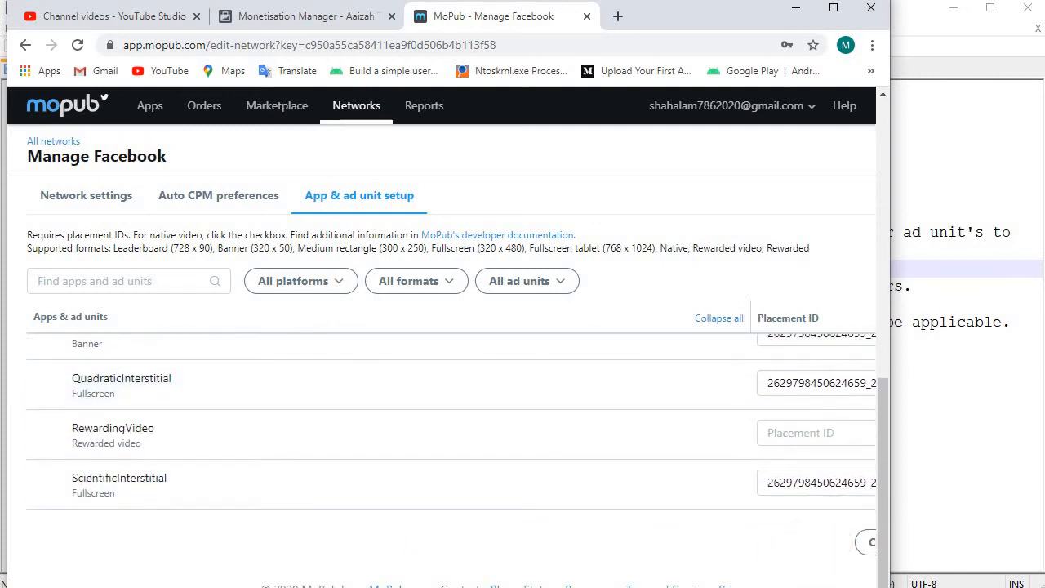
scroll(440, 408, right, 2)
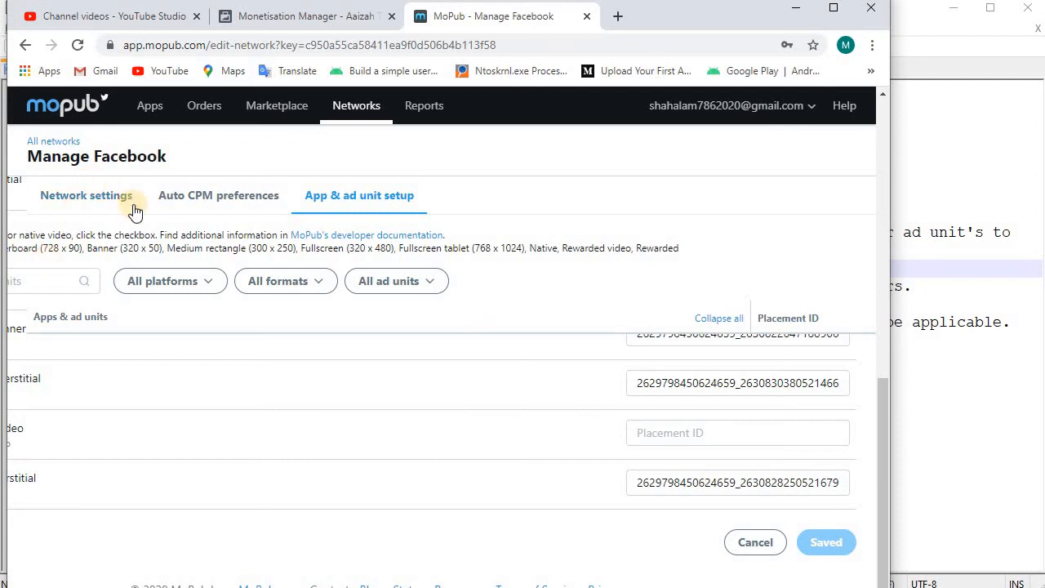
click(756, 542)
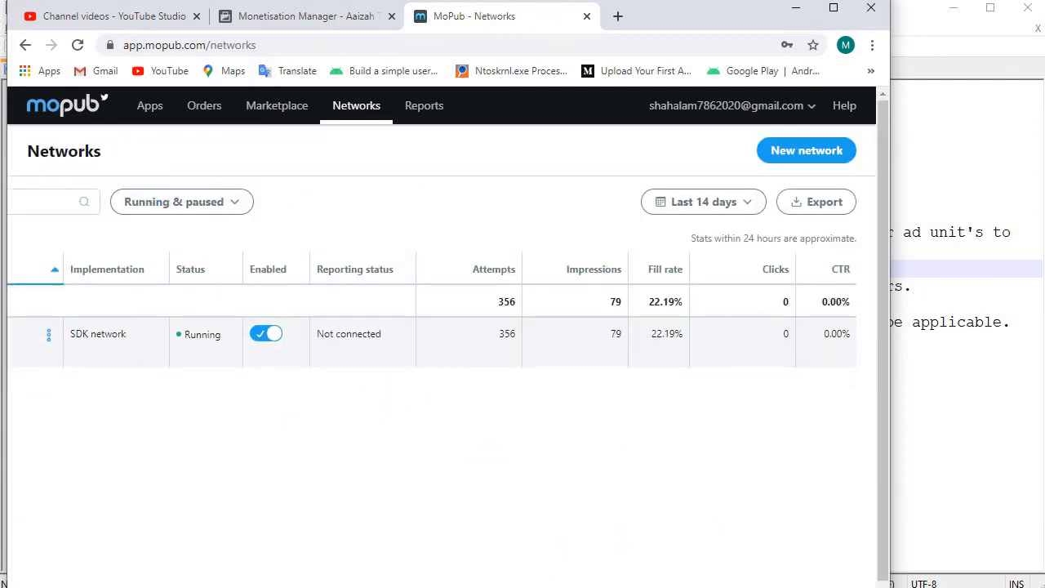
Switch to the Notepad++ notes and read the Step 3 instructions on orders, line items and ad unit targeting
key(alt+Tab)
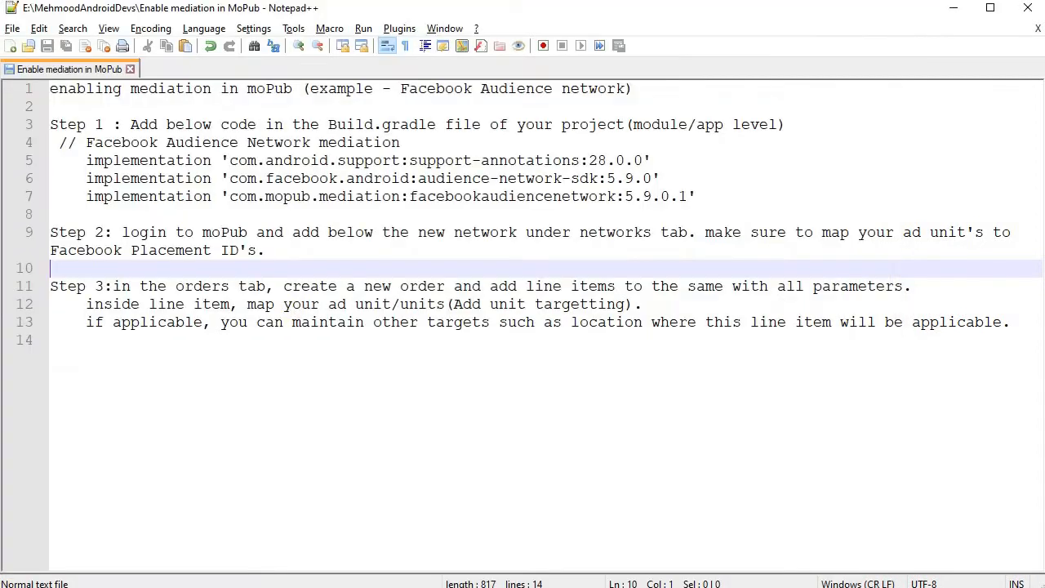
click(233, 339)
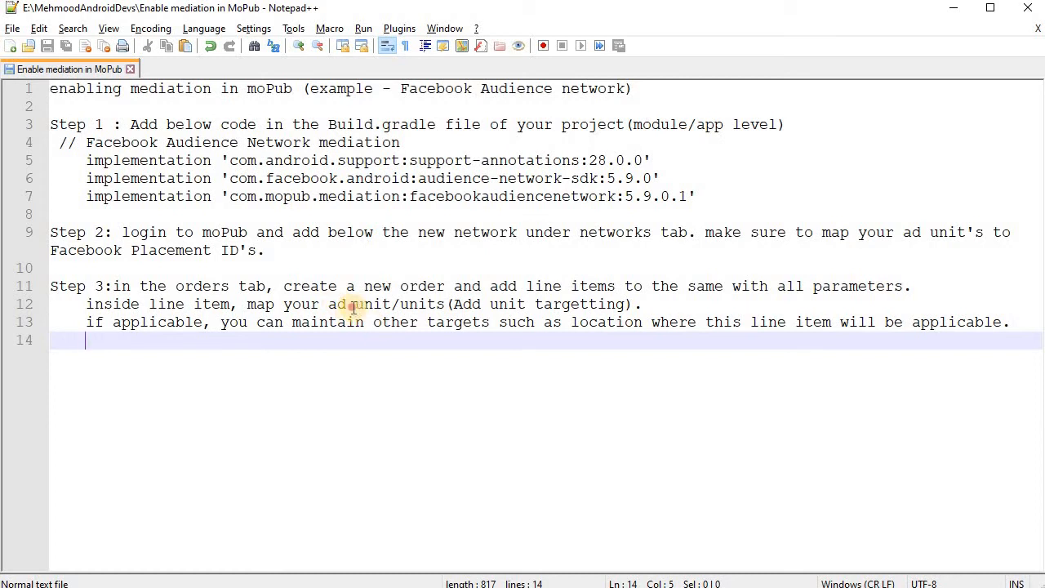
drag(356, 303, 382, 304)
click(242, 341)
Switch to MoPub in the browser and open the list of orders
key(alt+Tab)
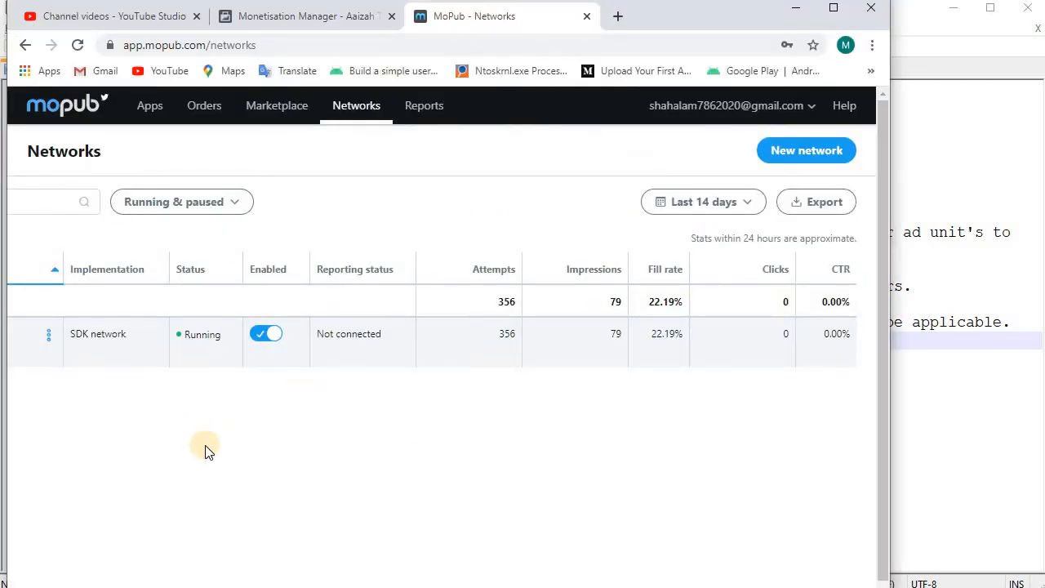
click(206, 105)
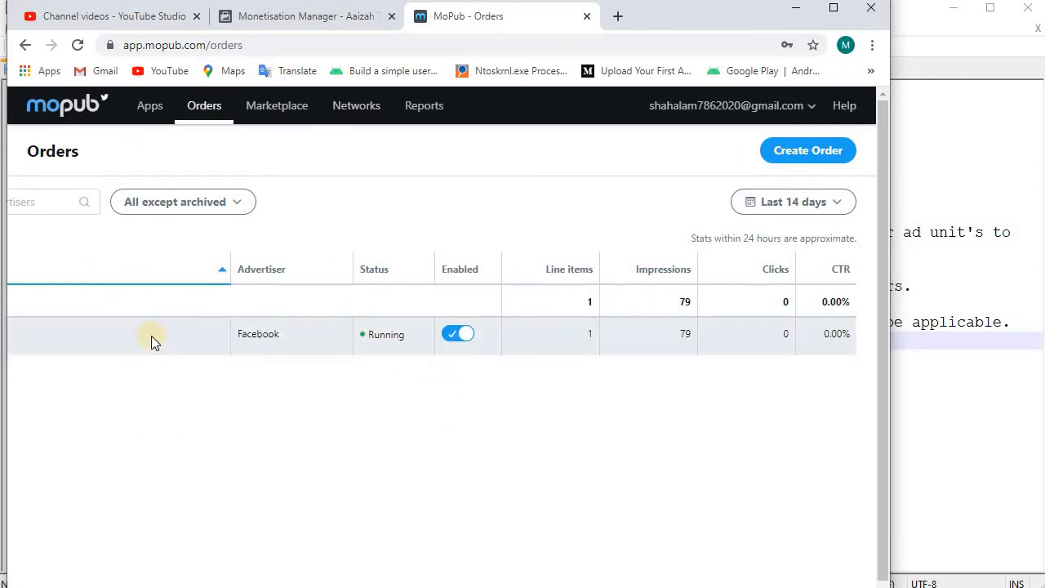
Open the FAN mediation order and its Facebook Mediation line item, and review the line item's ad units
drag(364, 587, 252, 586)
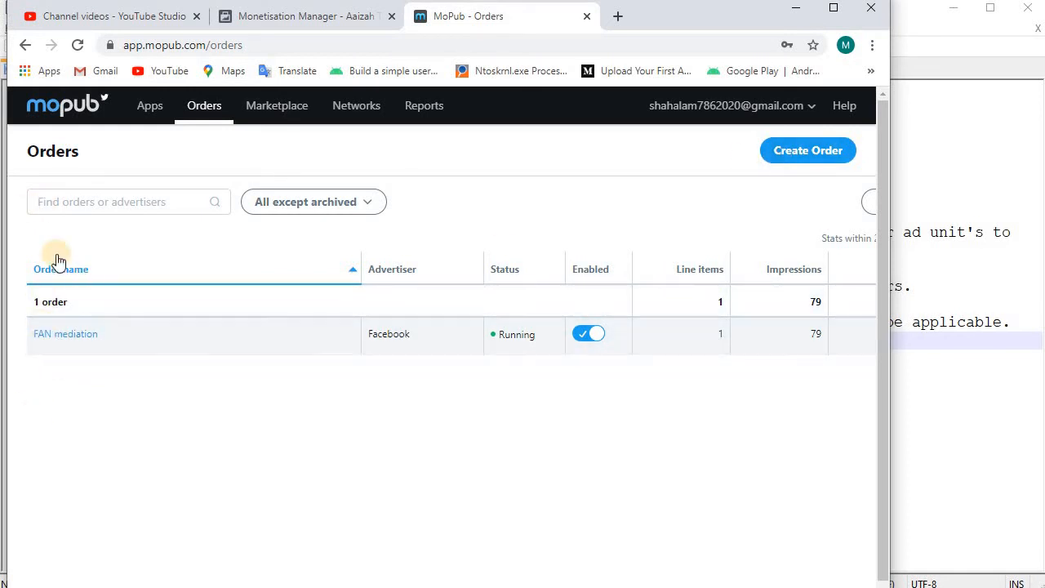
click(60, 333)
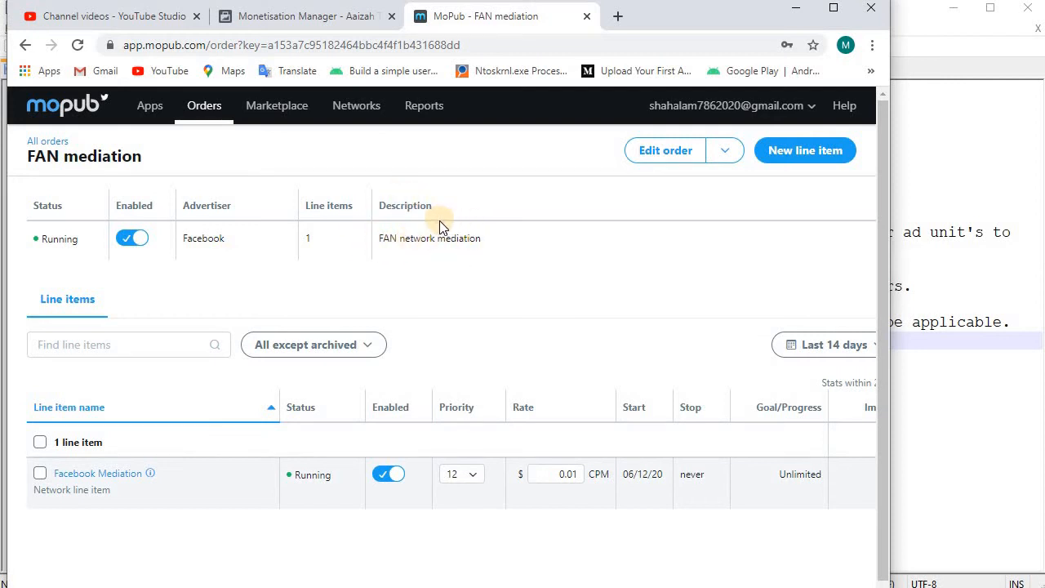
scroll(484, 272, down, 1)
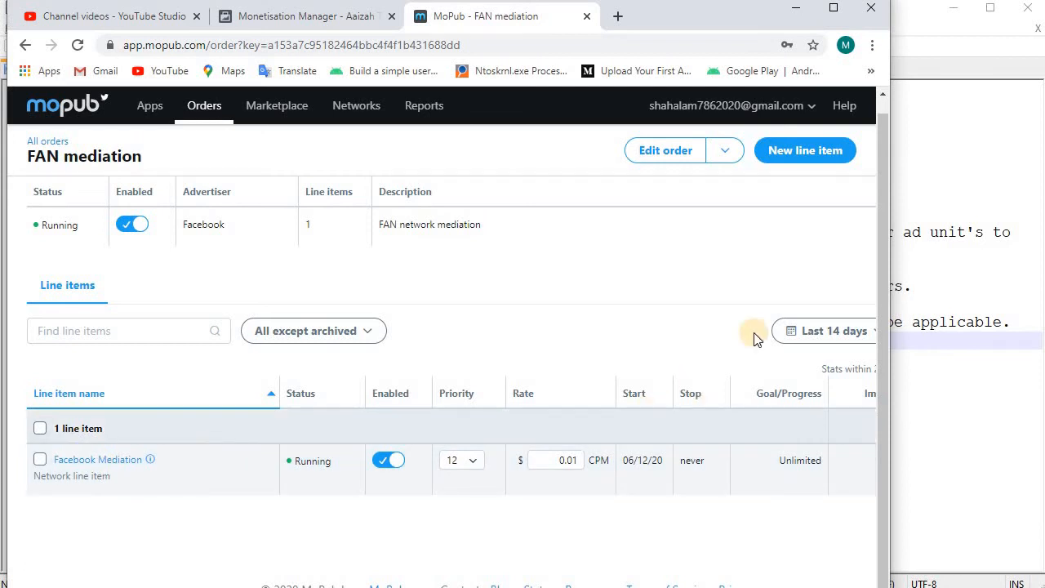
click(812, 155)
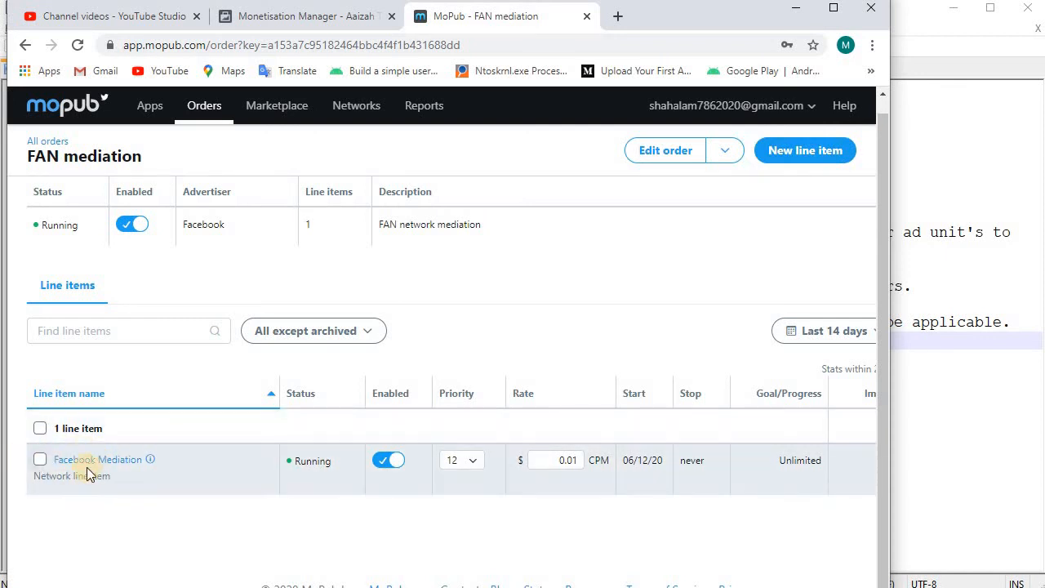
click(87, 460)
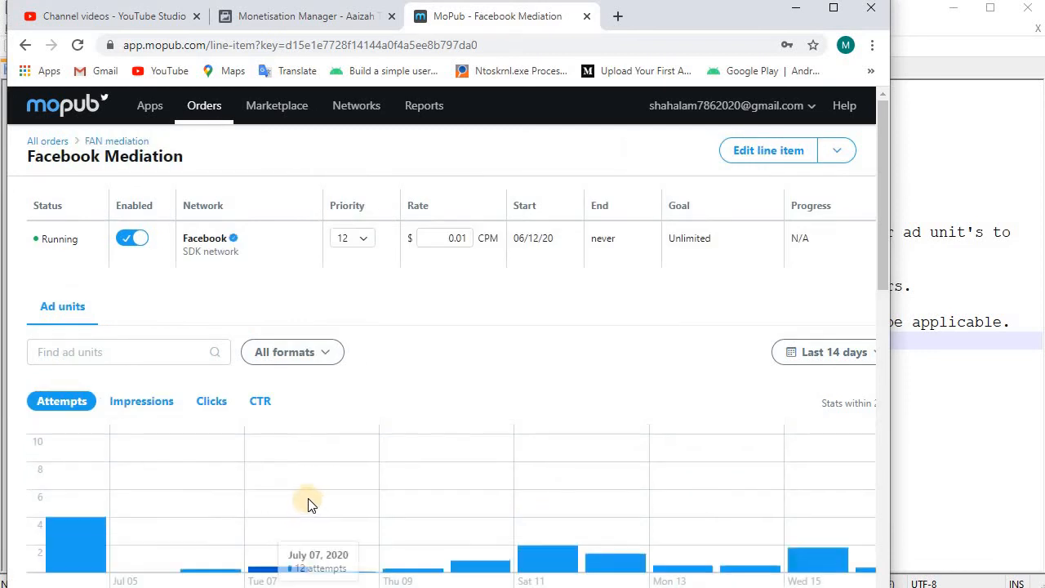
scroll(153, 432, down, 2)
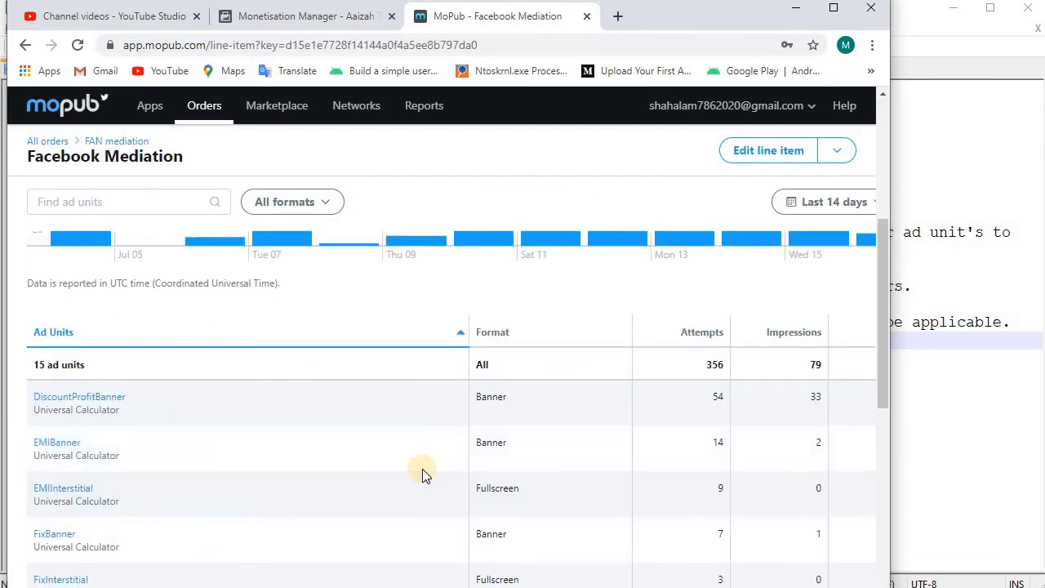
Open the Facebook Mediation line item for editing and check the available priority options without choosing a different one
click(770, 152)
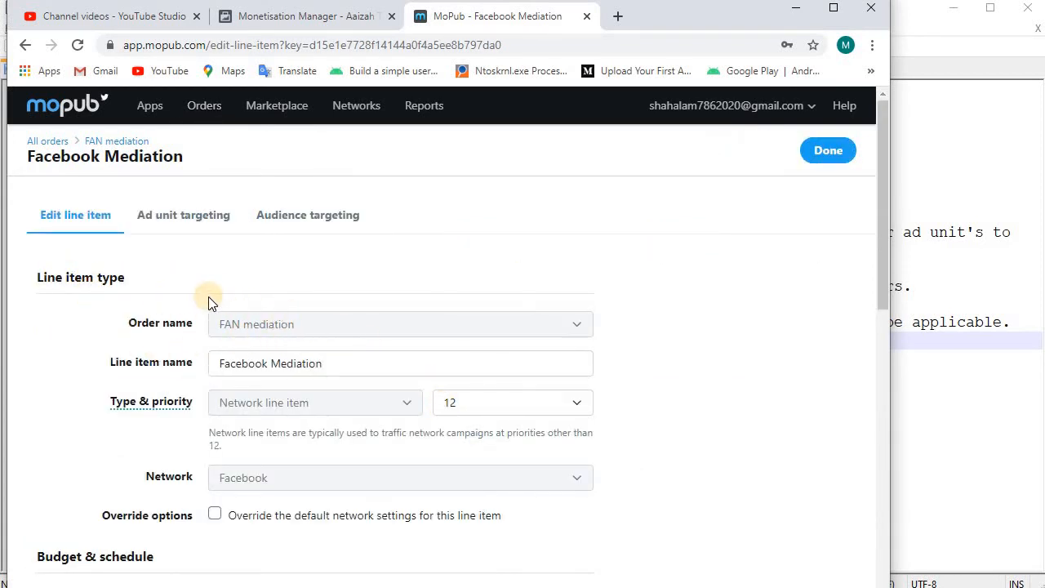
scroll(251, 349, down, 1)
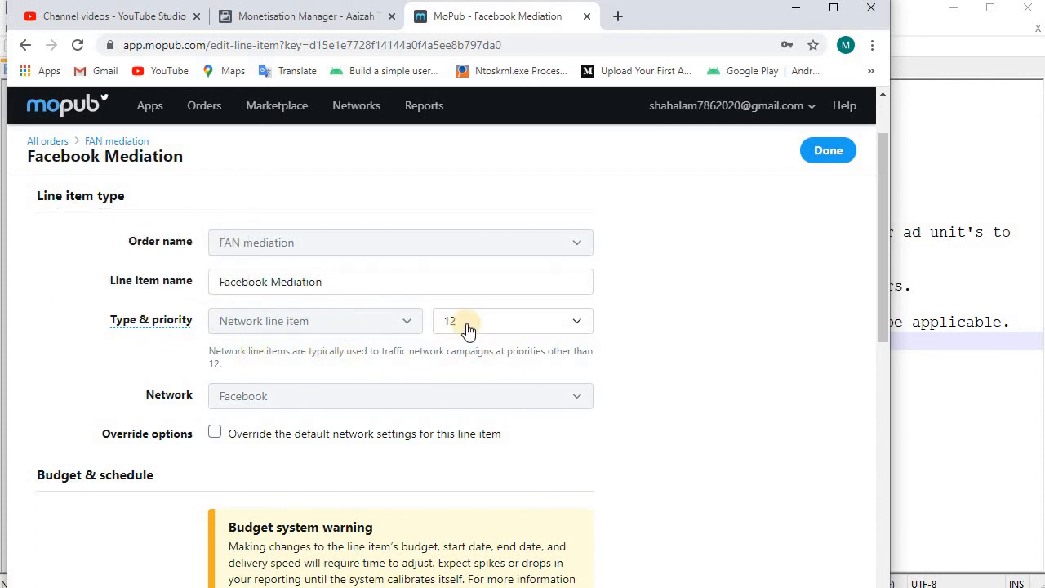
click(521, 325)
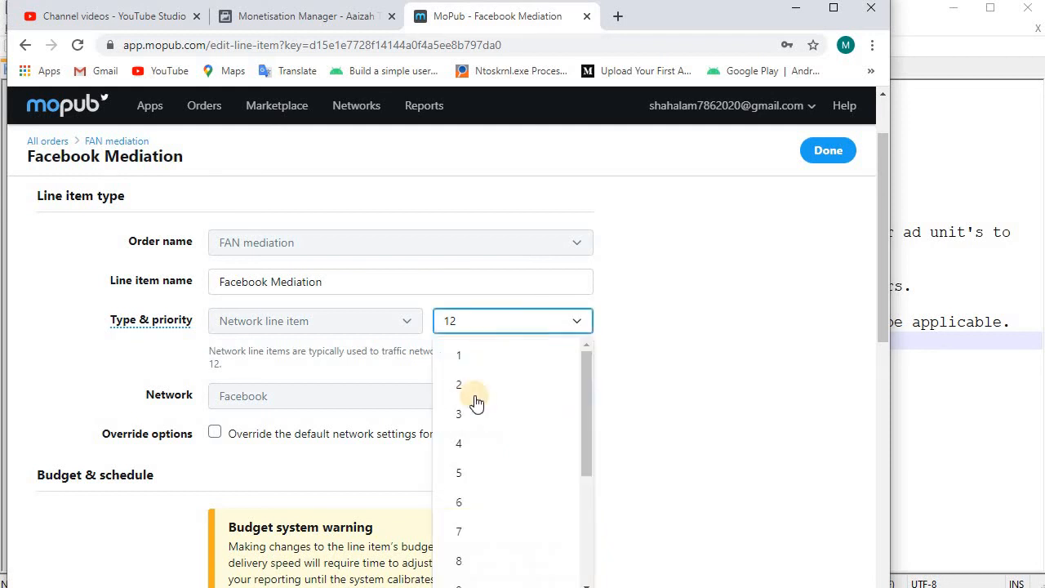
click(638, 303)
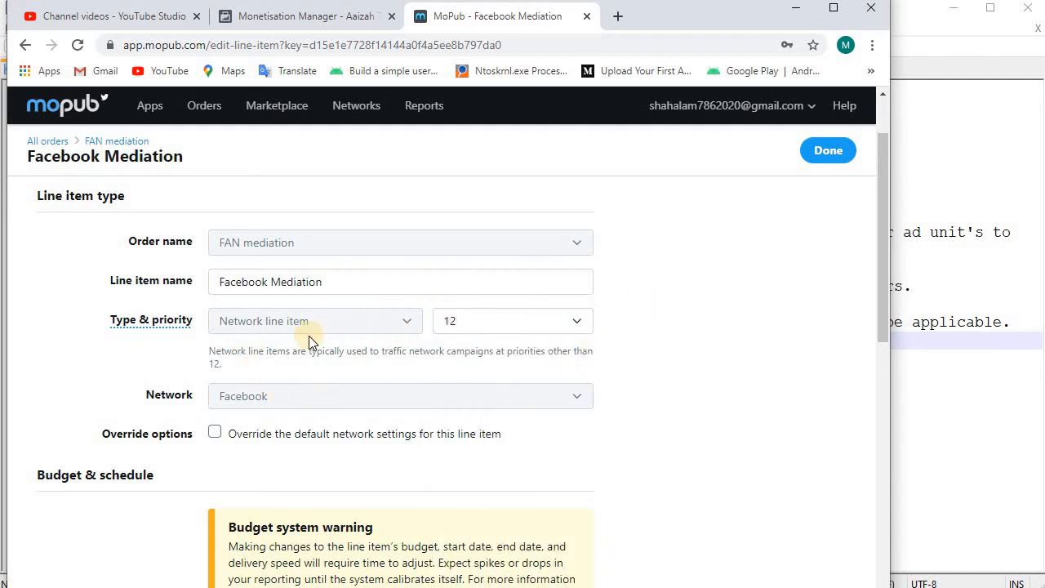
Review the line item's network override, budget, rate, schedule, daypart targeting, frequency cap and private data settings
scroll(302, 338, down, 1)
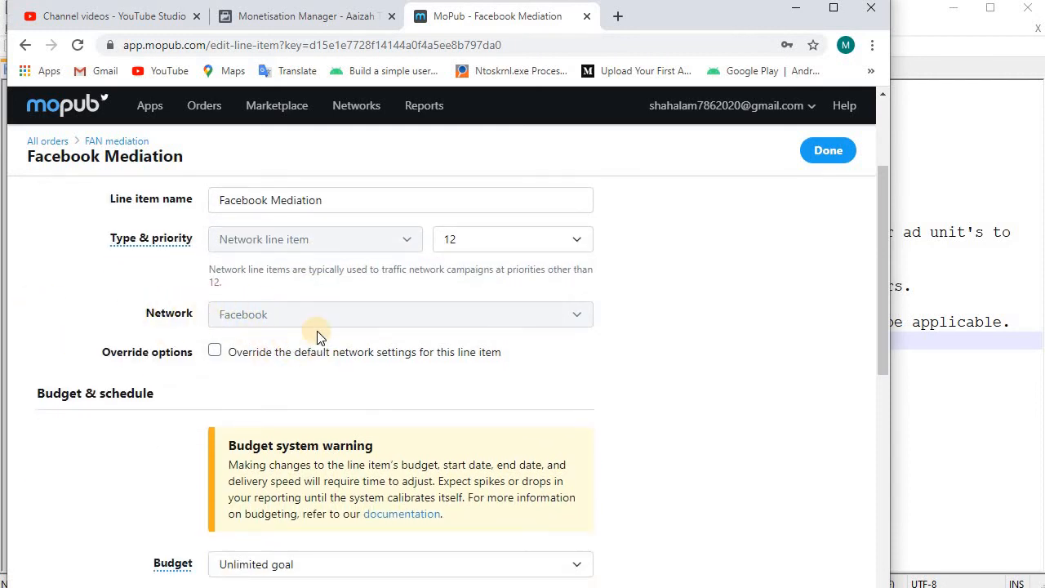
scroll(160, 319, down, 2)
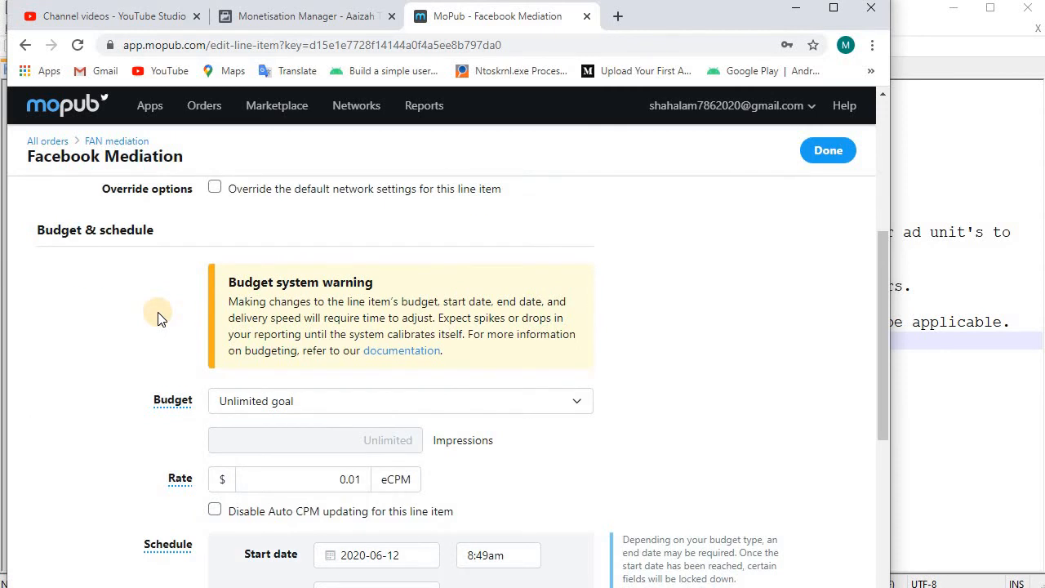
scroll(161, 319, down, 1)
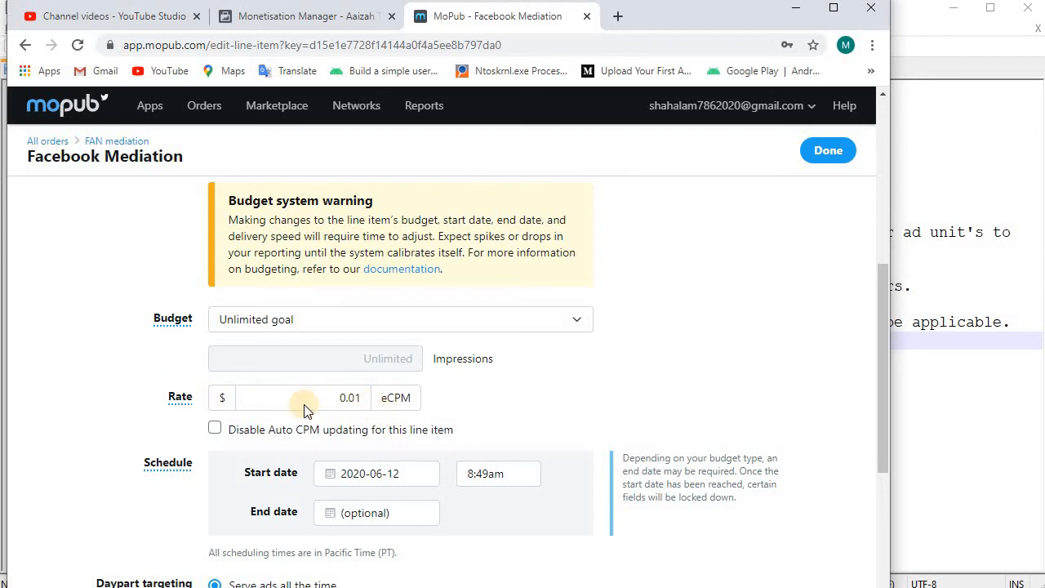
scroll(120, 406, down, 1)
scroll(174, 321, down, 1)
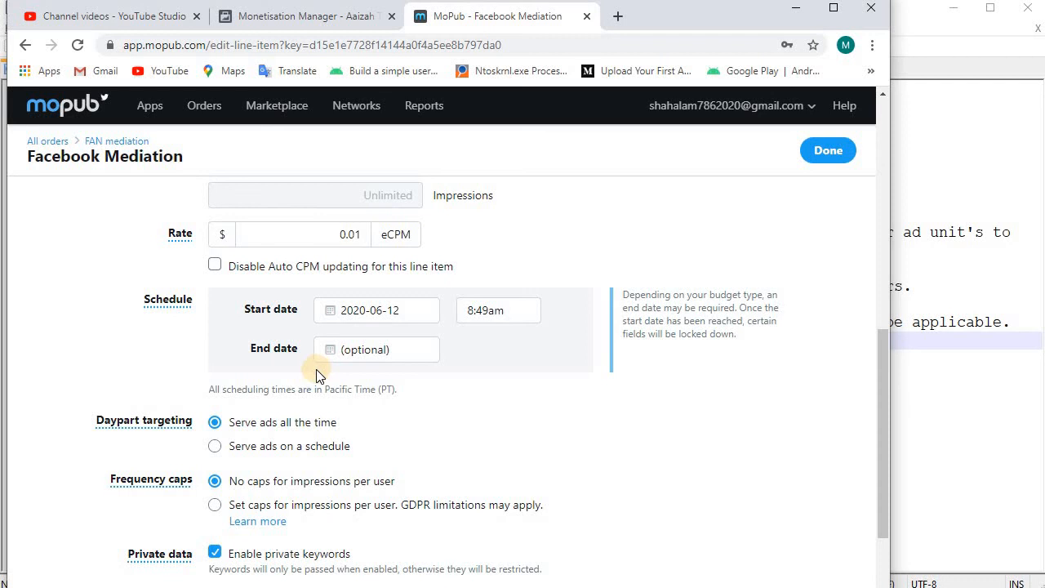
scroll(202, 412, down, 2)
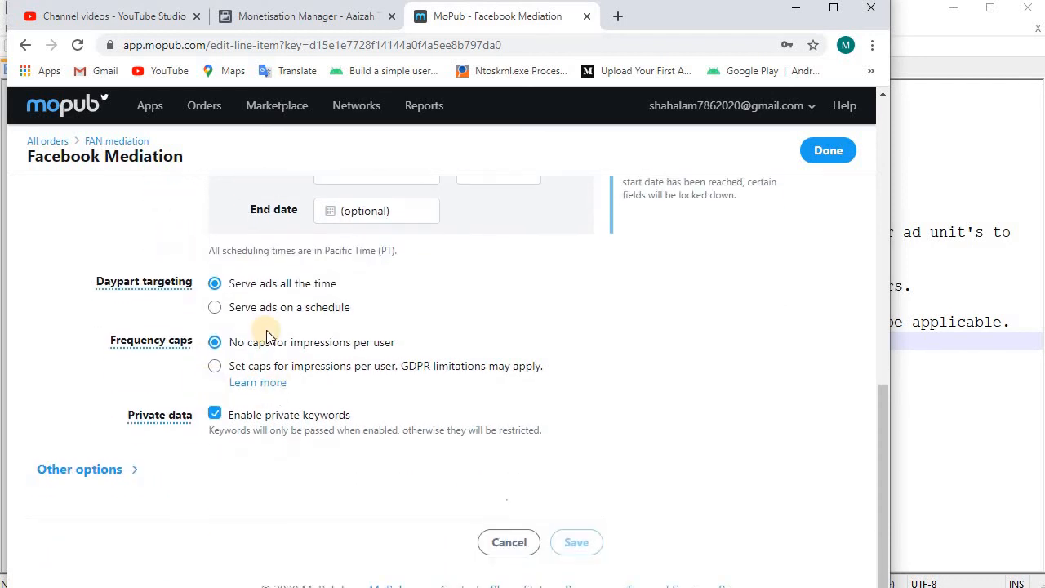
scroll(189, 382, up, 1)
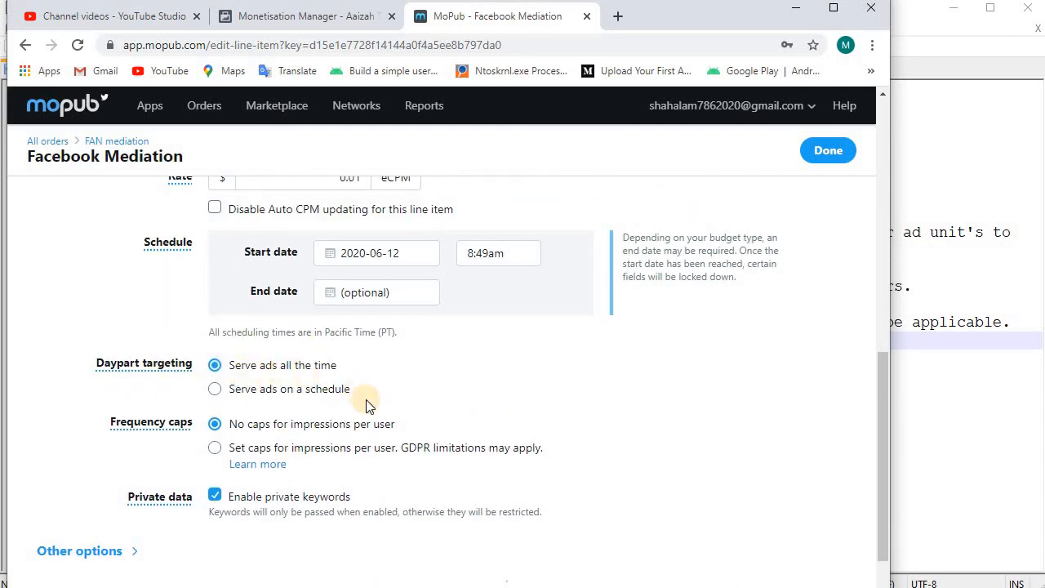
scroll(364, 445, down, 1)
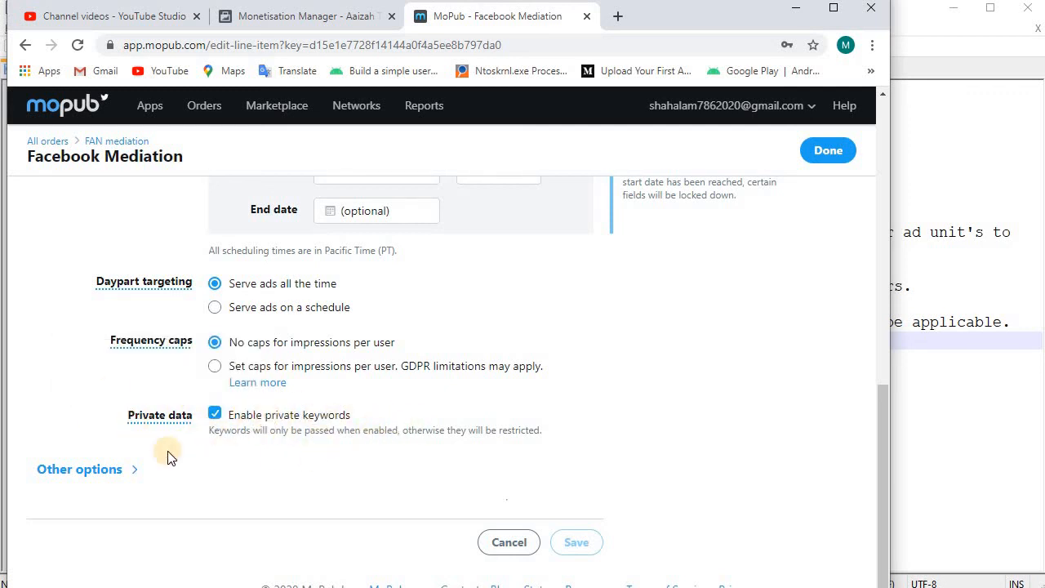
Expand the line item's other options, review the allocation percentage and refresh interval, and leave the editing form without saving
click(106, 482)
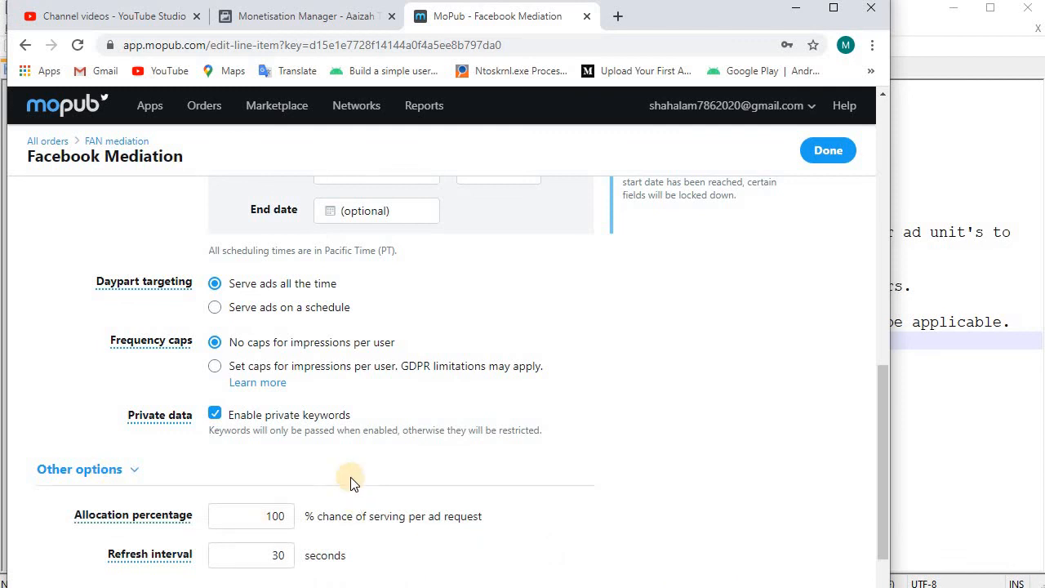
scroll(269, 458, down, 2)
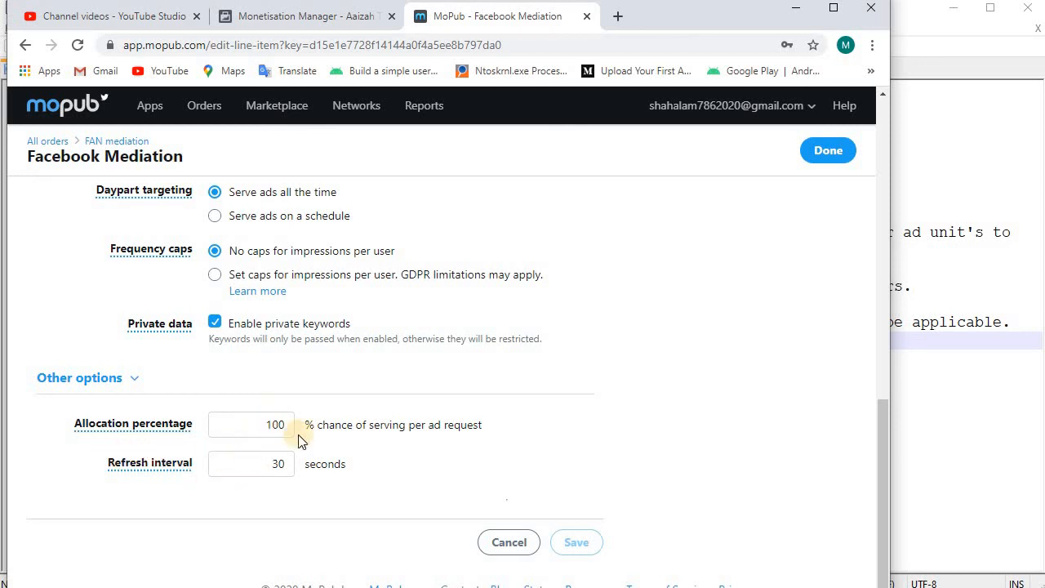
scroll(424, 433, up, 1)
scroll(423, 433, up, 5)
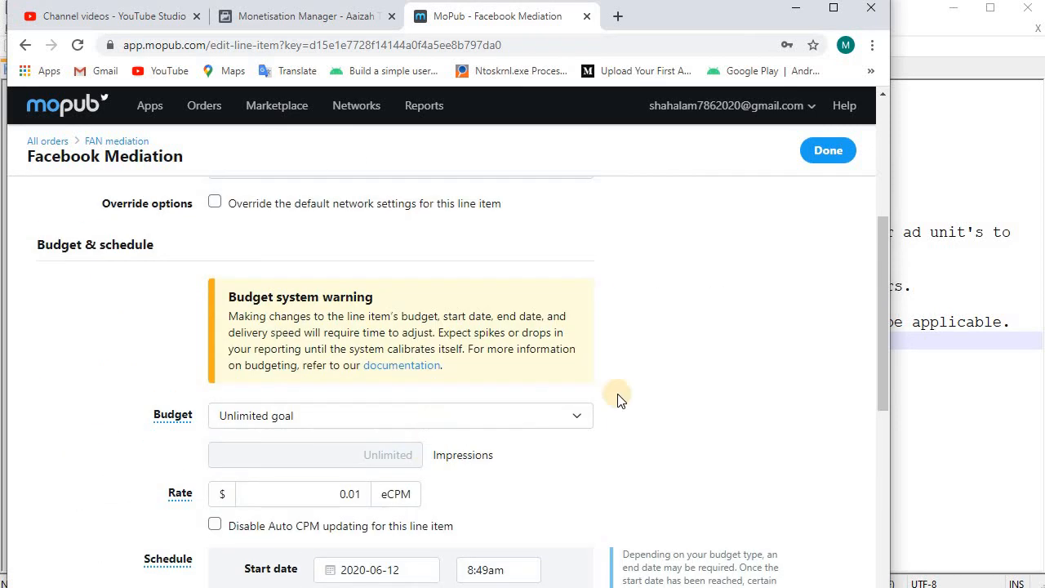
scroll(360, 268, down, 4)
scroll(393, 441, down, 1)
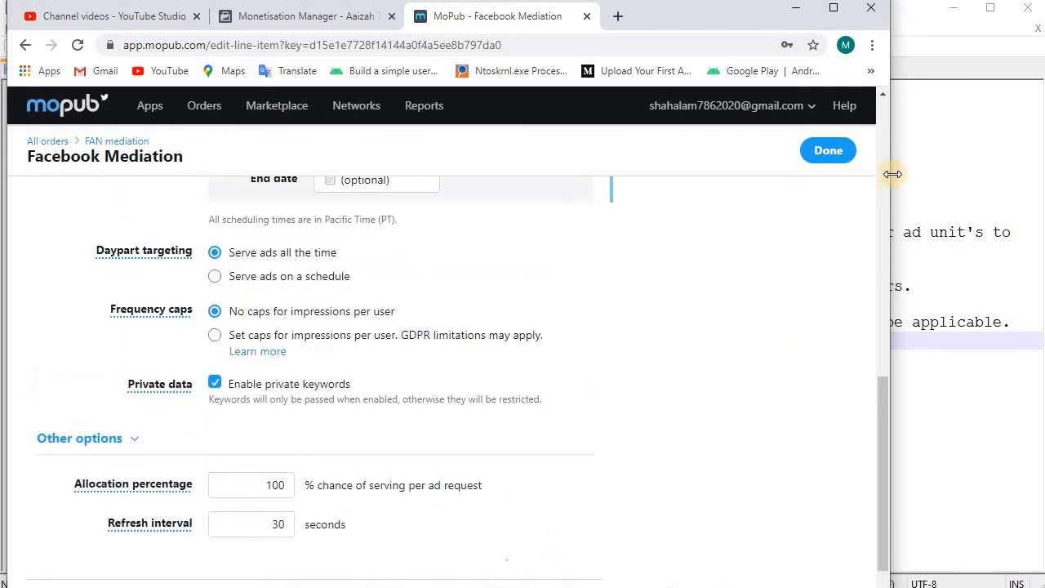
scroll(868, 152, up, 5)
scroll(591, 315, down, 5)
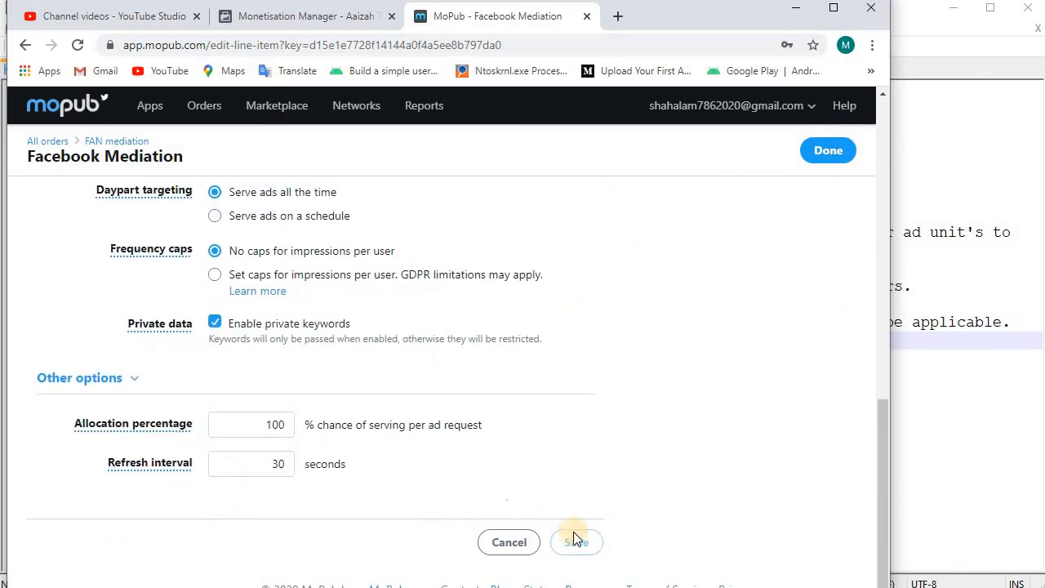
click(526, 543)
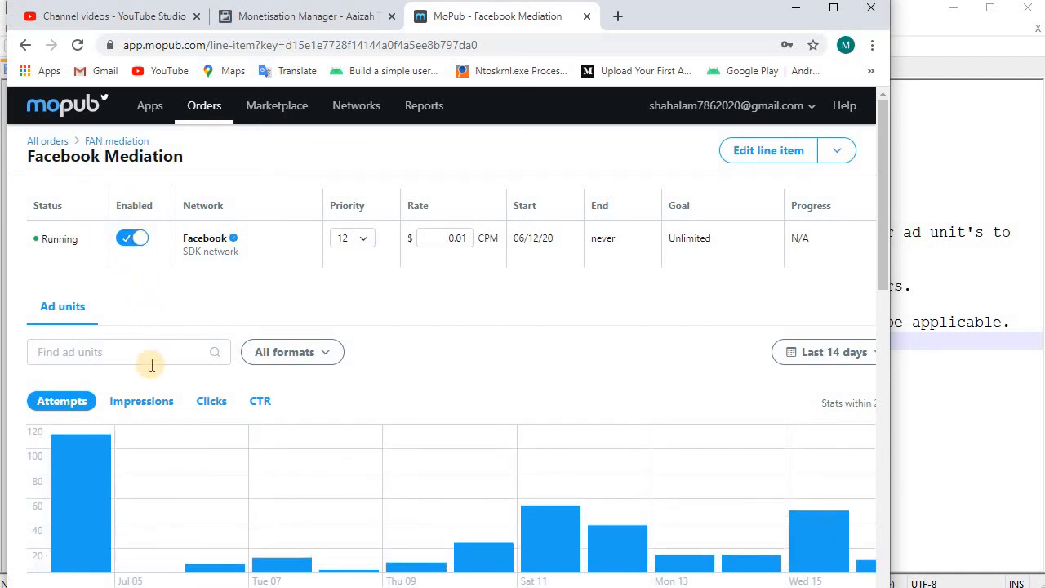
Examine the list of Universal Calculator ad units attached to the Facebook Mediation line item
scroll(159, 365, down, 2)
scroll(174, 367, up, 2)
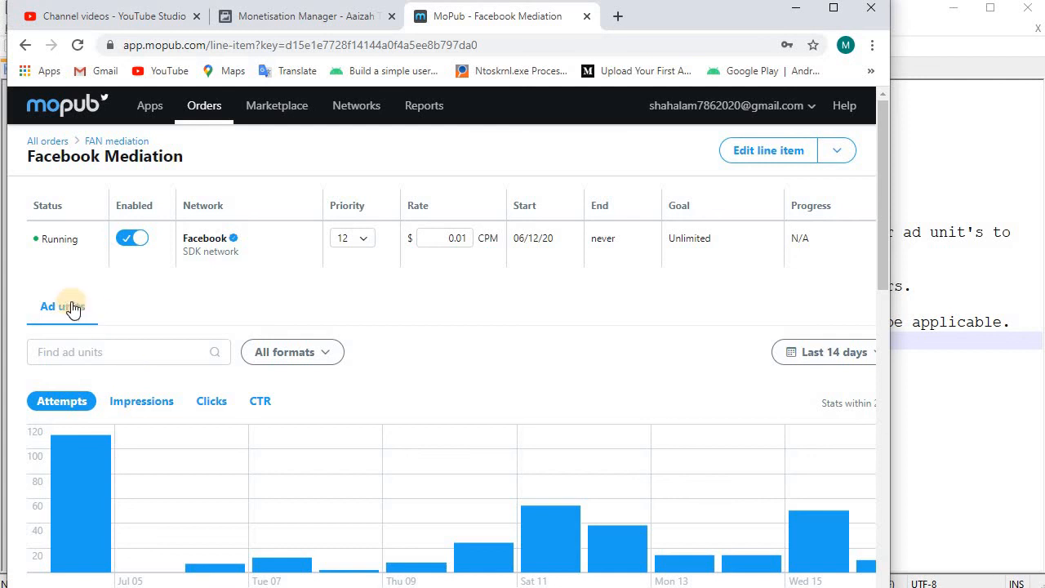
scroll(149, 480, down, 2)
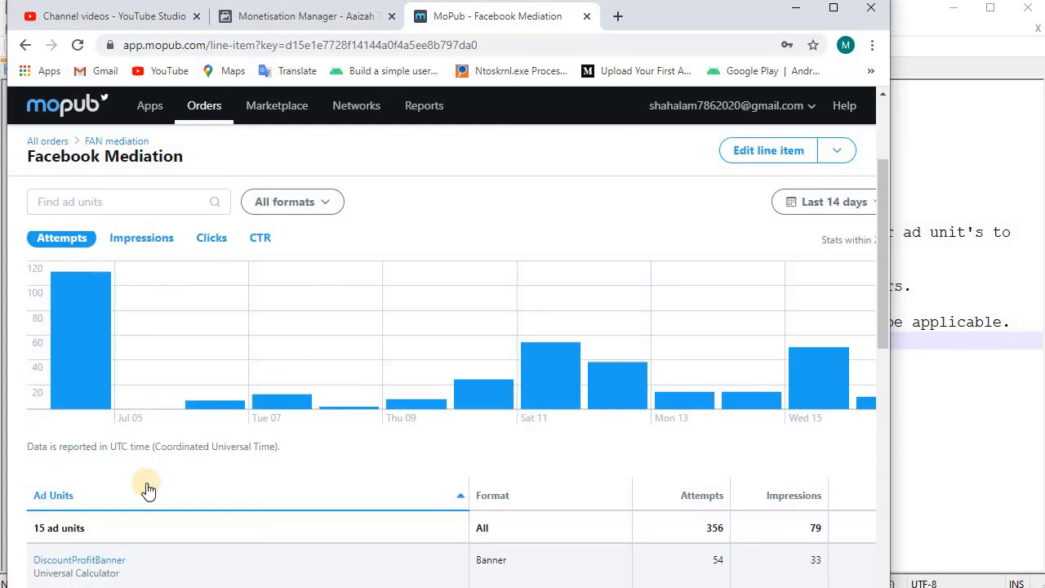
scroll(155, 484, down, 5)
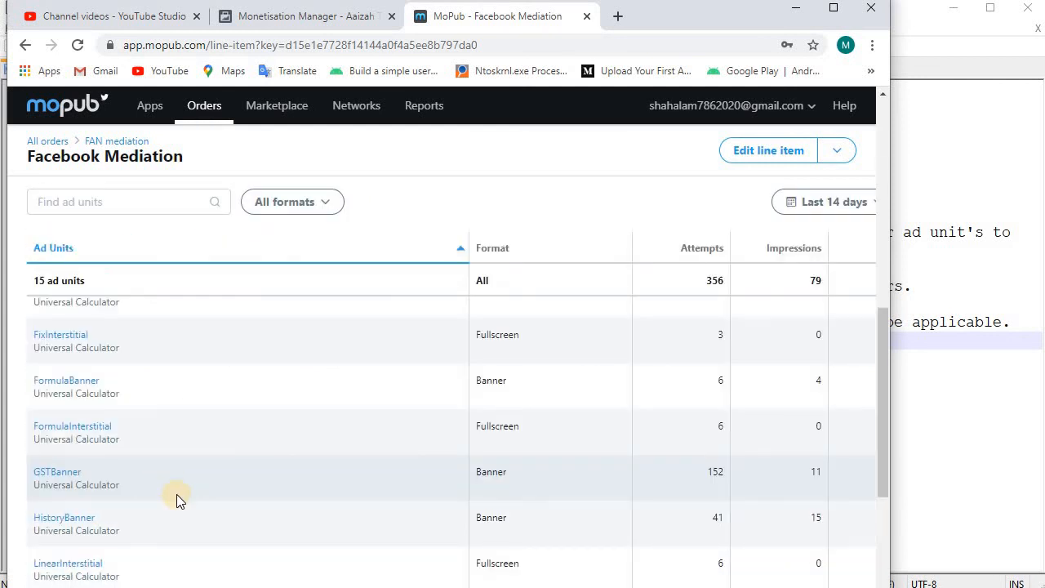